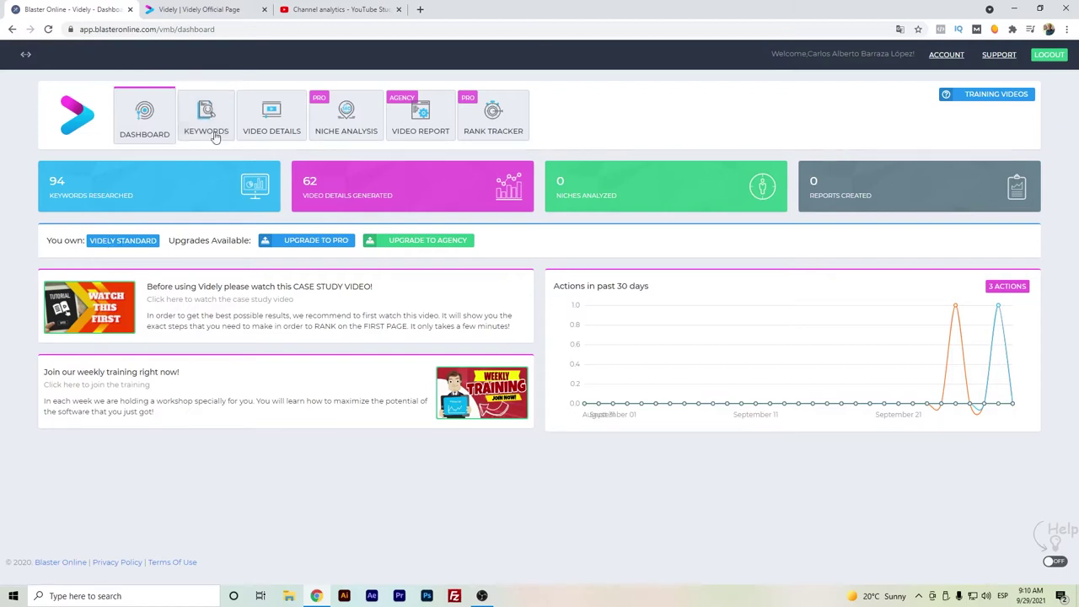
Run a Videly Keywords research on the main keyword 'video marketing'
click(216, 132)
scroll(161, 195, down, 2)
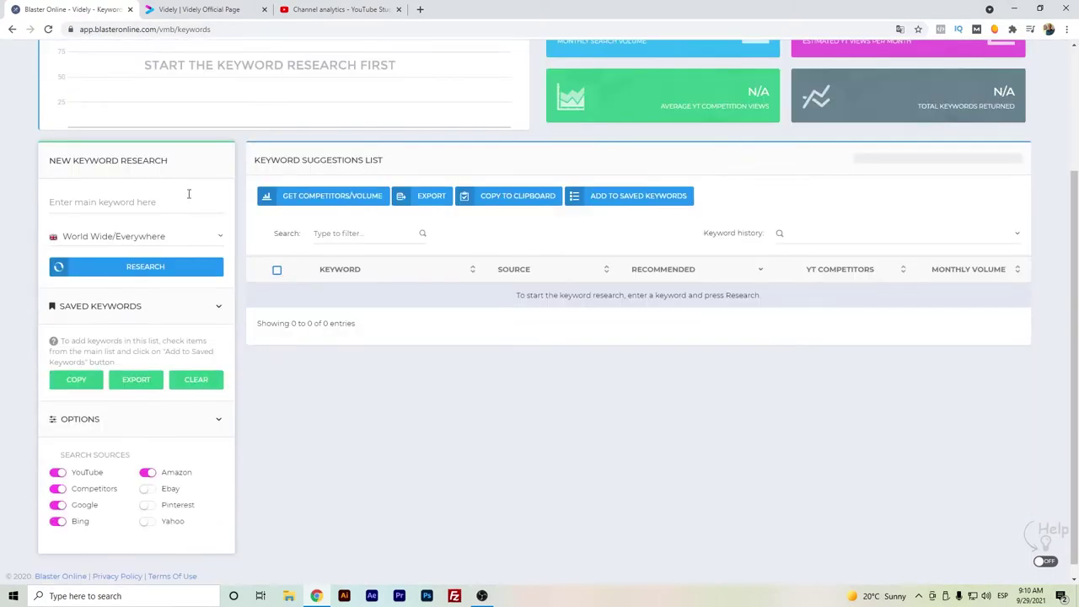
click(161, 195)
text(video )
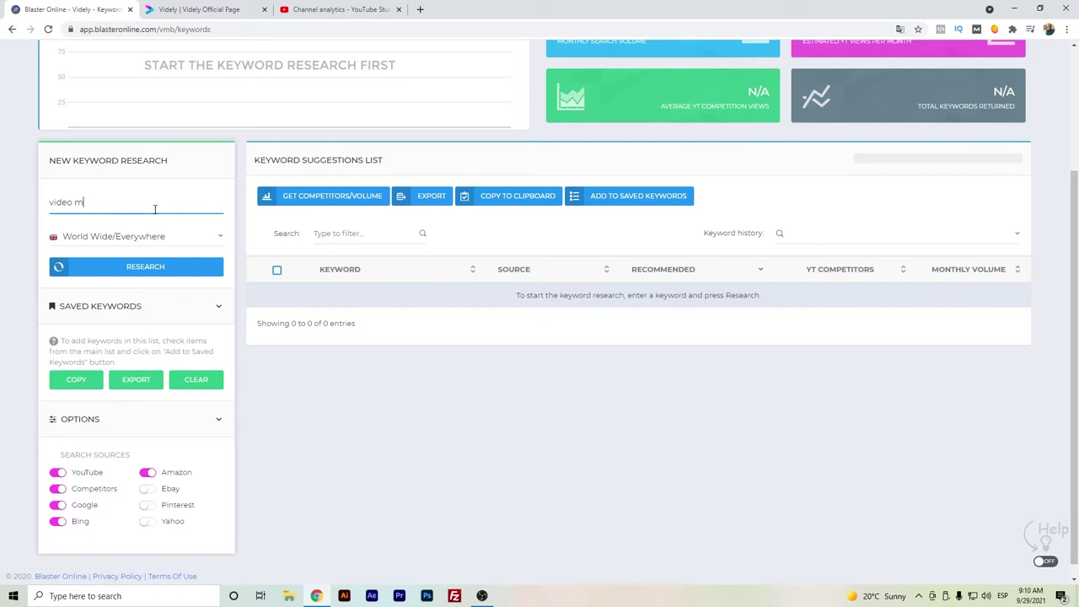
text(marketing)
click(169, 272)
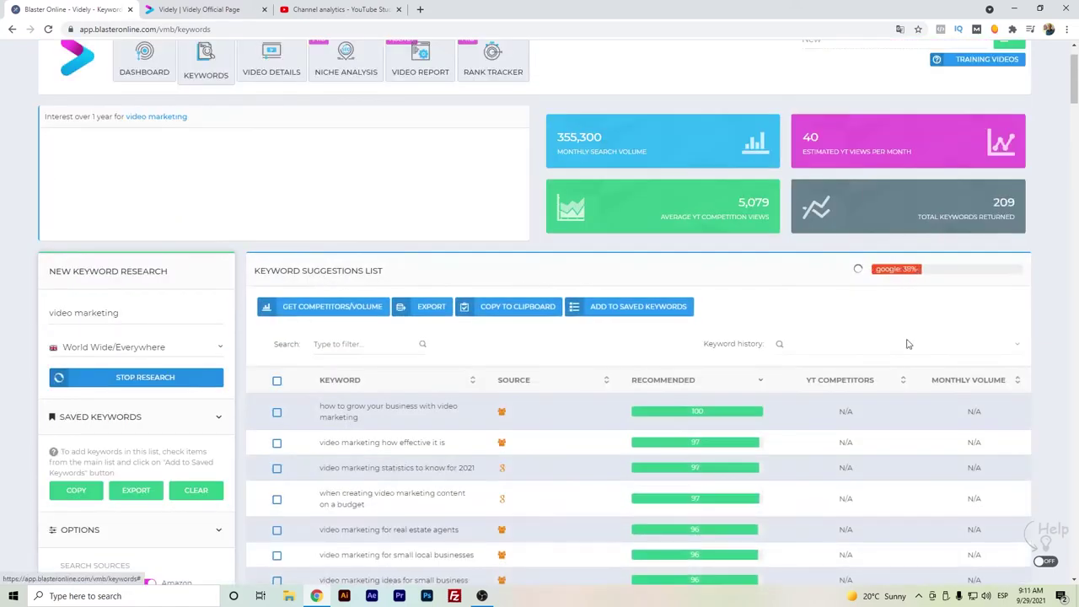
Scroll the Keyword Suggestions List while the 'video marketing' research completes with 276 keywords
scroll(249, 219, up, 1)
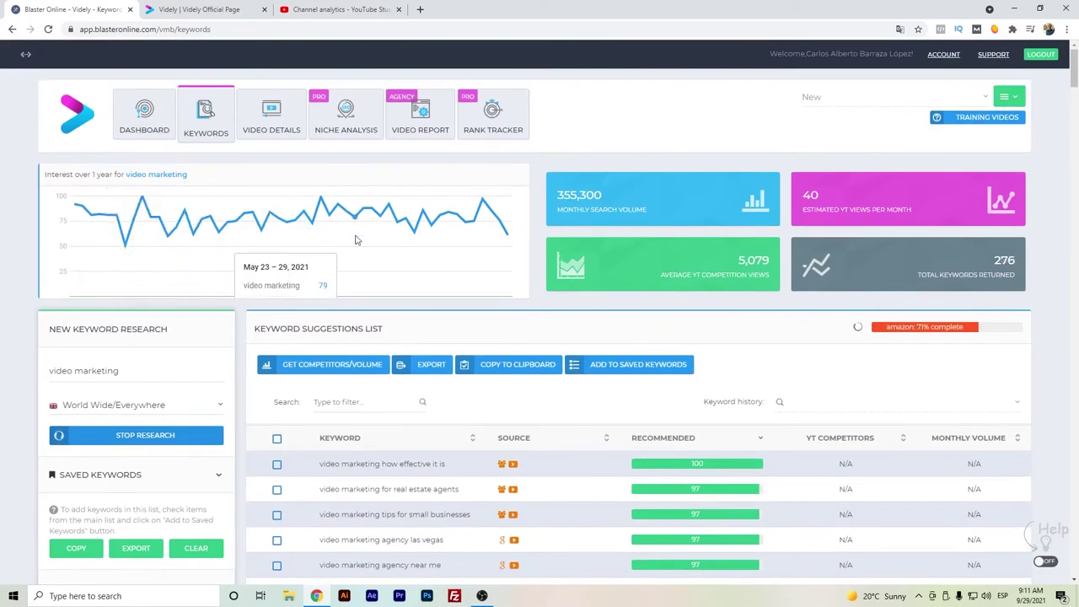
scroll(528, 239, down, 1)
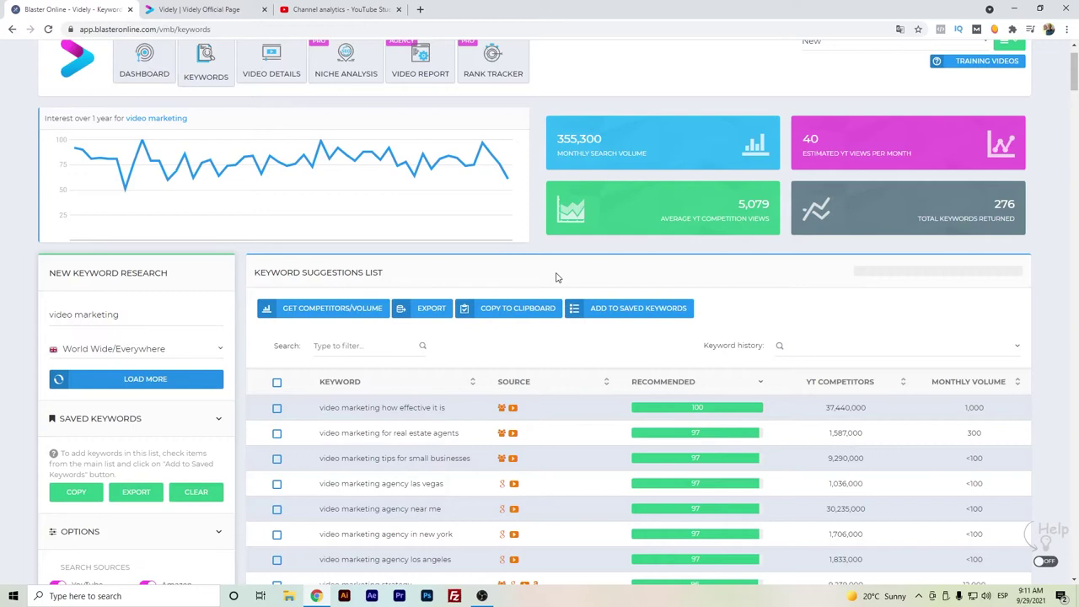
scroll(587, 308, down, 1)
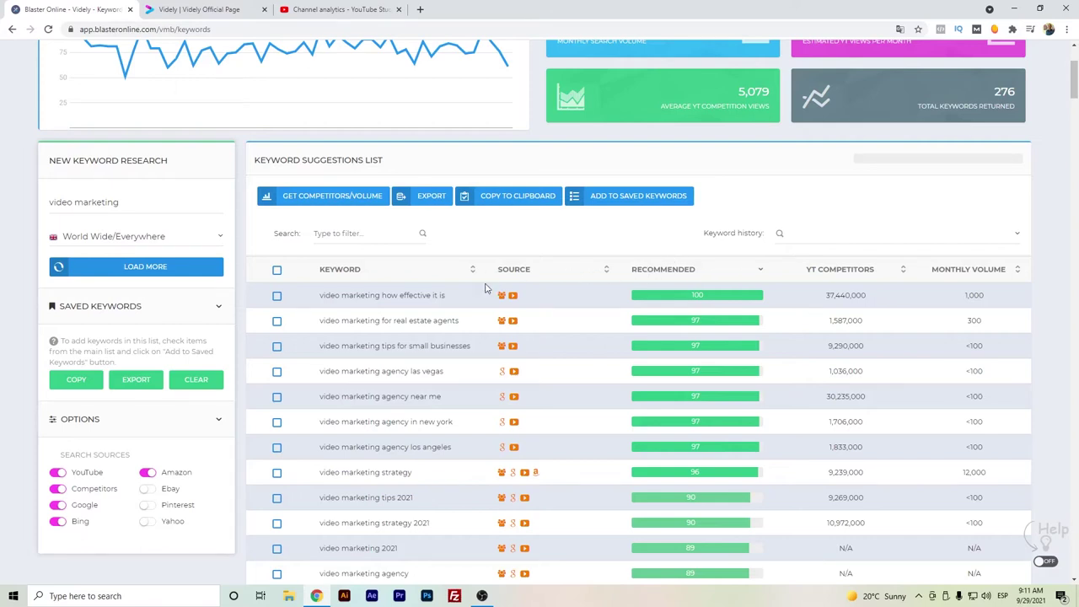
scroll(485, 289, down, 1)
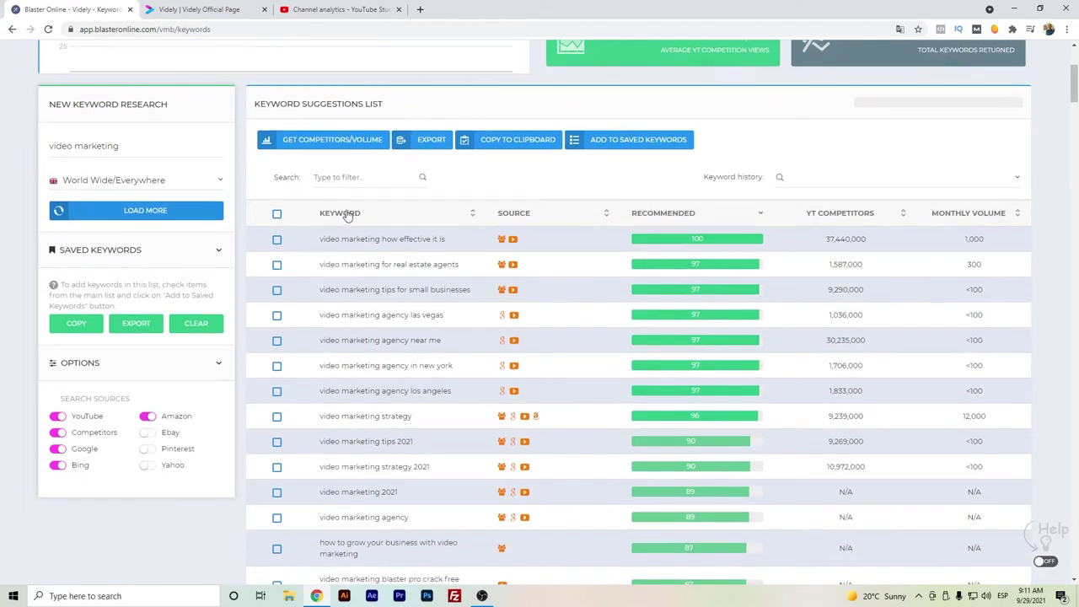
scroll(561, 246, down, 2)
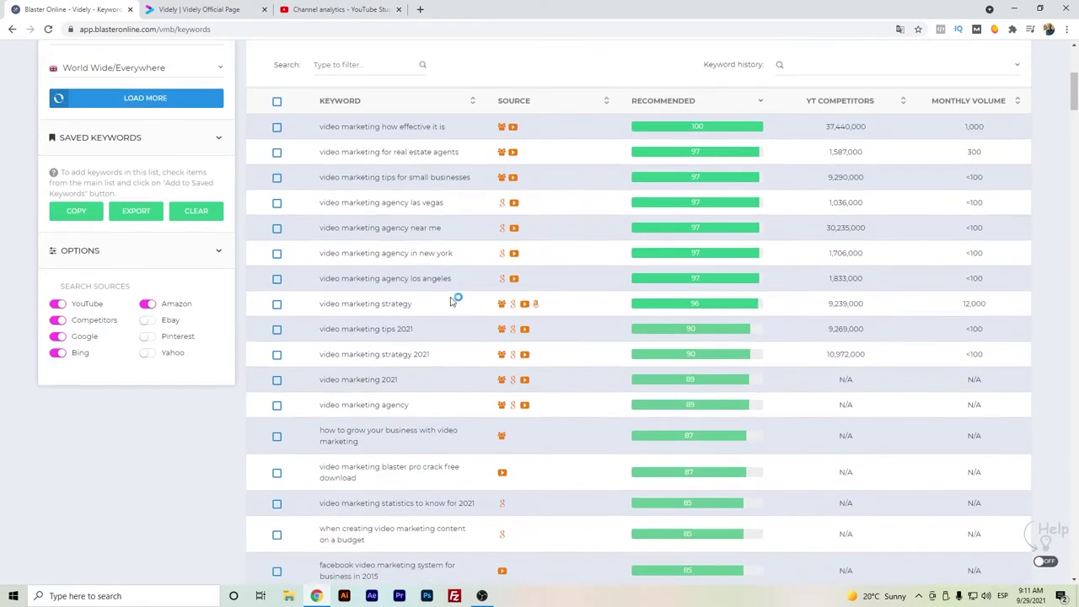
scroll(359, 380, down, 1)
scroll(346, 396, down, 1)
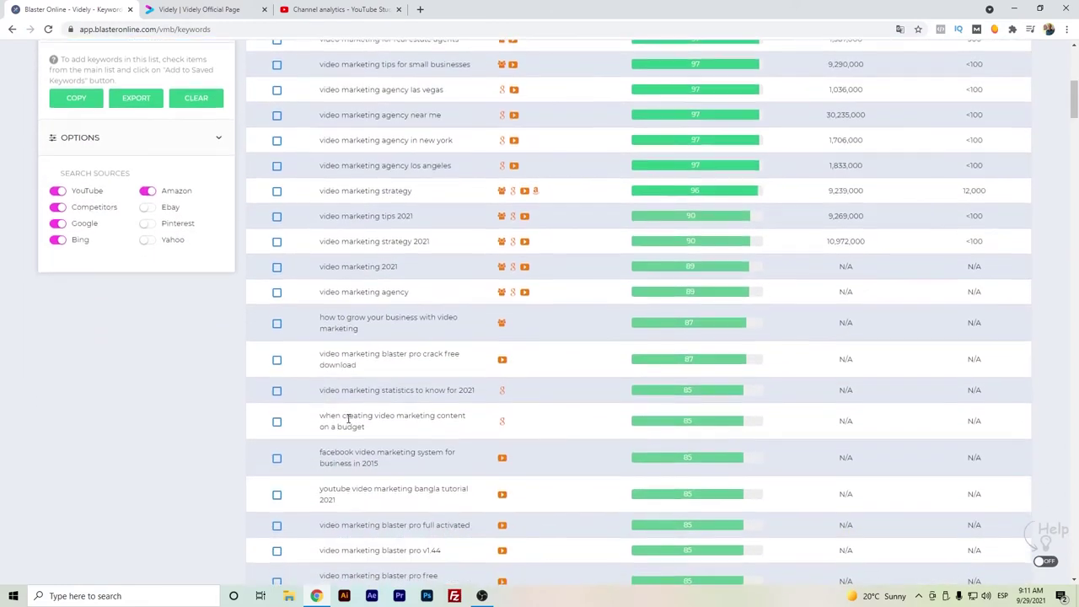
scroll(350, 417, down, 1)
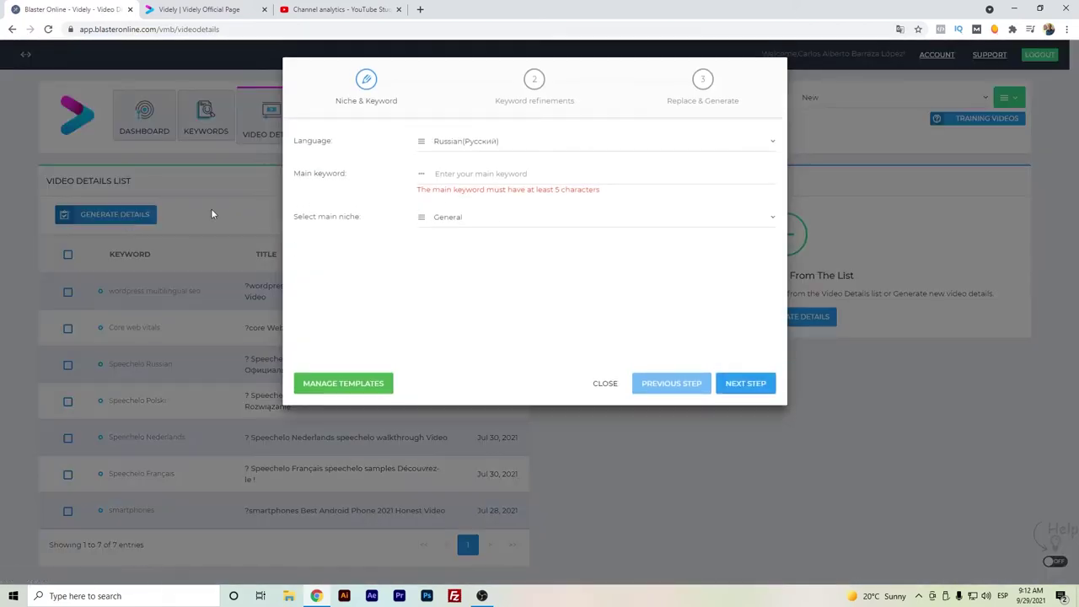
Start new video details in English with main keyword 'video marketing'
click(483, 142)
text(english)
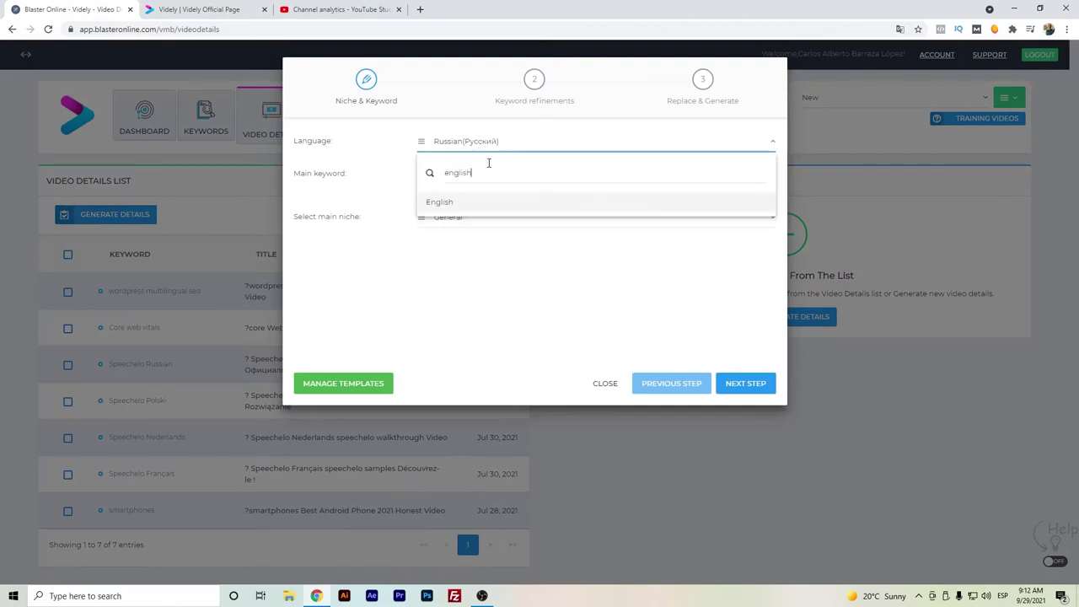
key(Return)
click(488, 169)
text(video marketing)
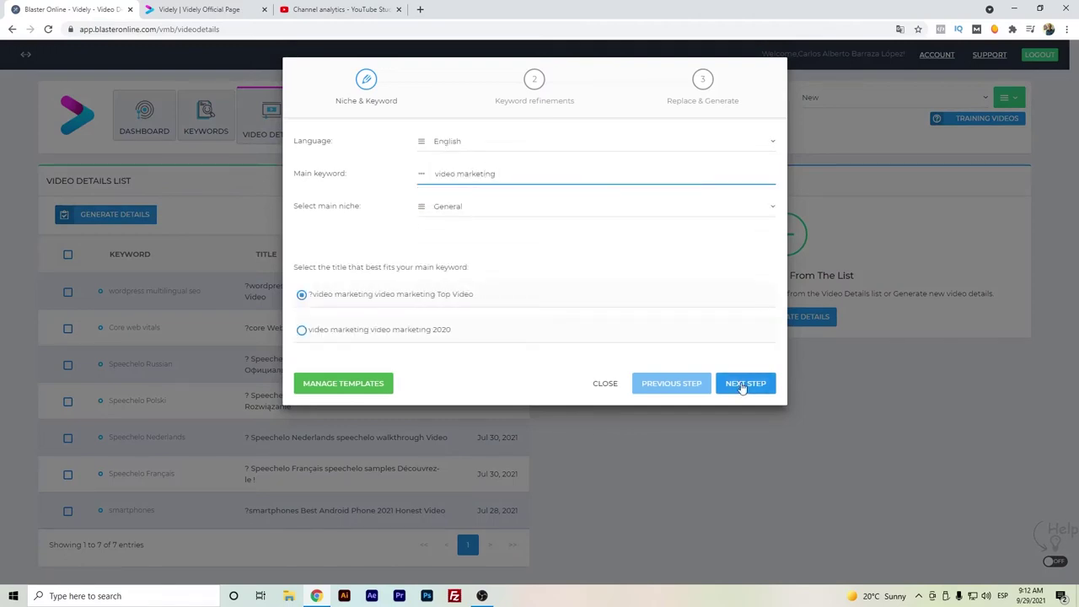
click(742, 385)
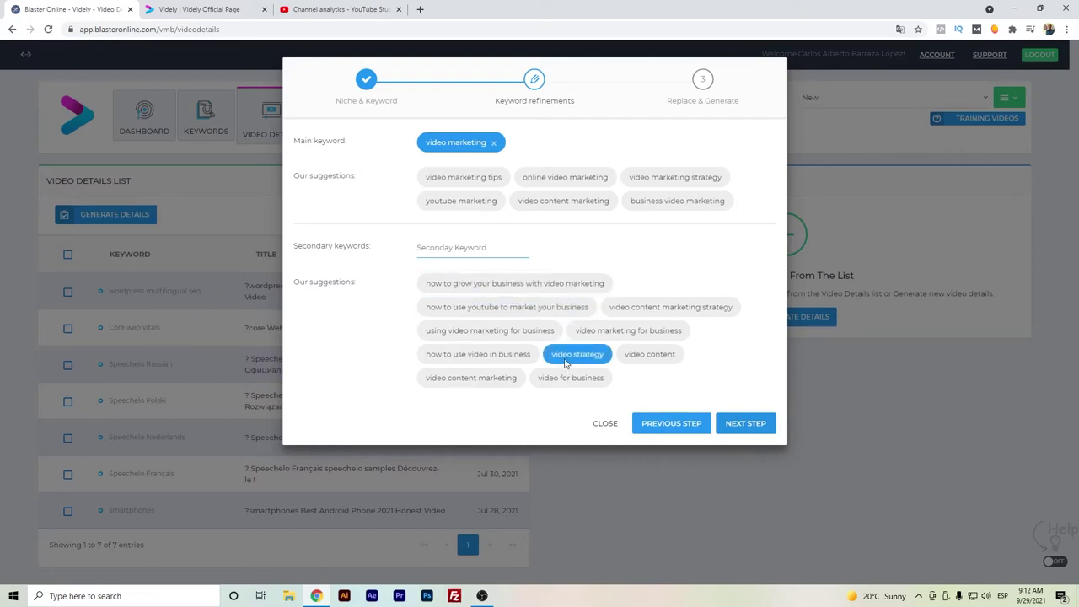
Add secondary keywords video strategy, video for business, video content marketing, video content marketing strategy, video content
click(566, 357)
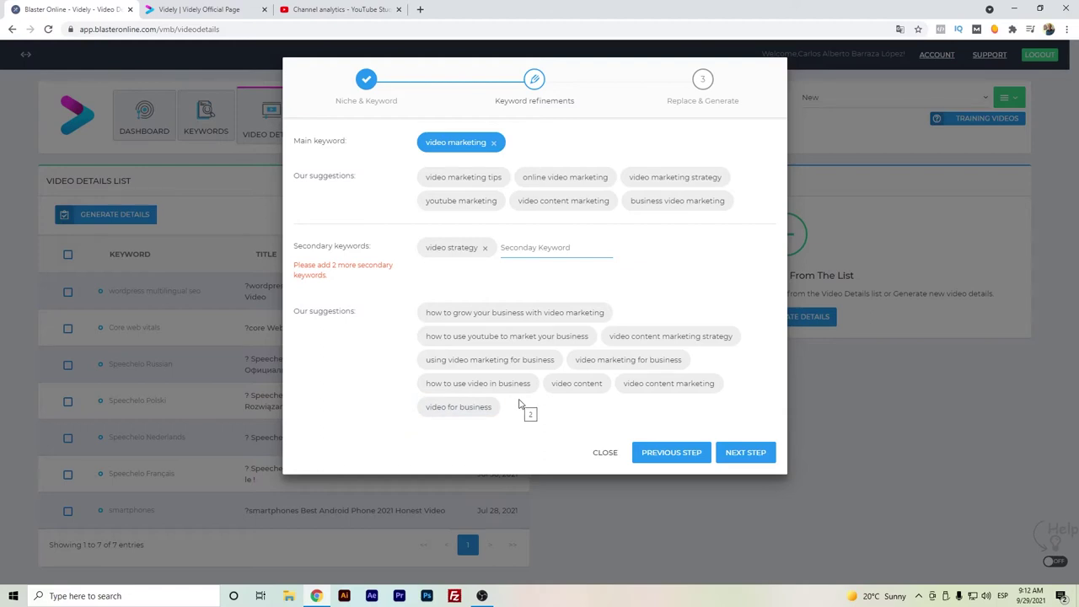
click(489, 407)
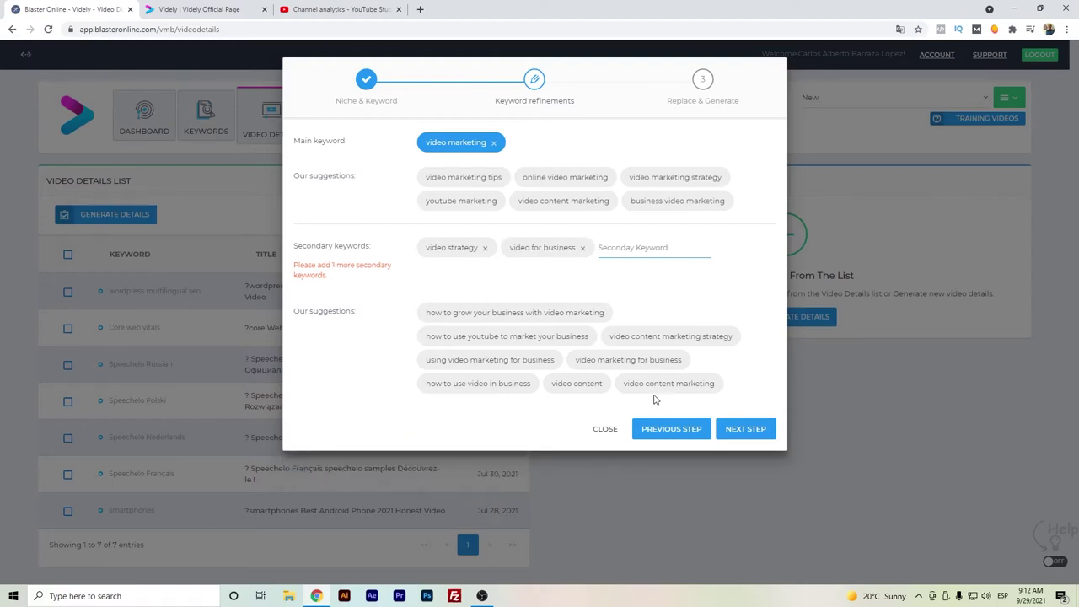
click(668, 383)
click(629, 336)
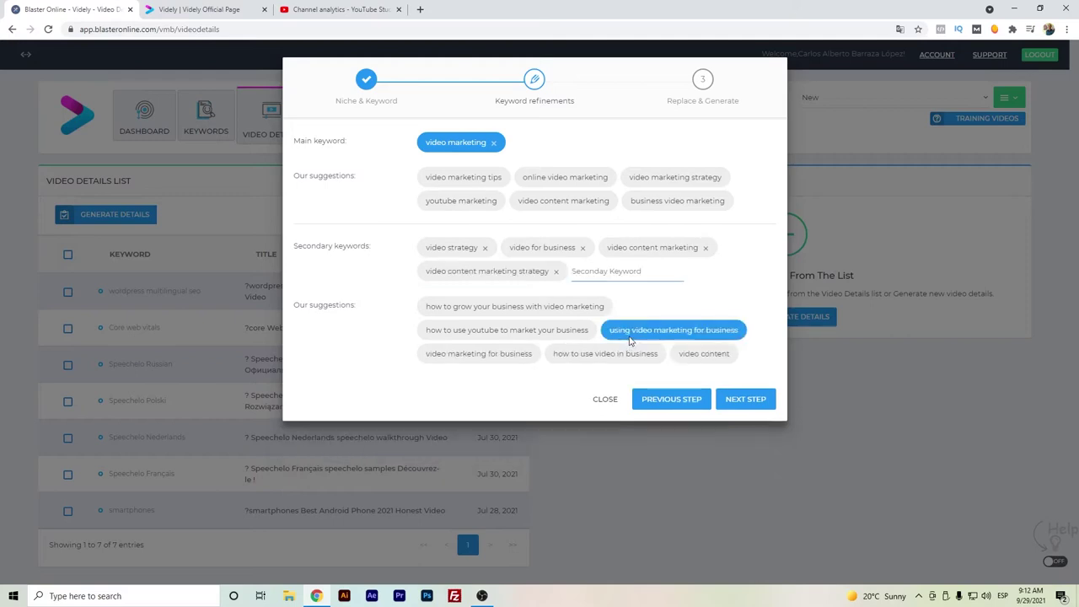
click(706, 354)
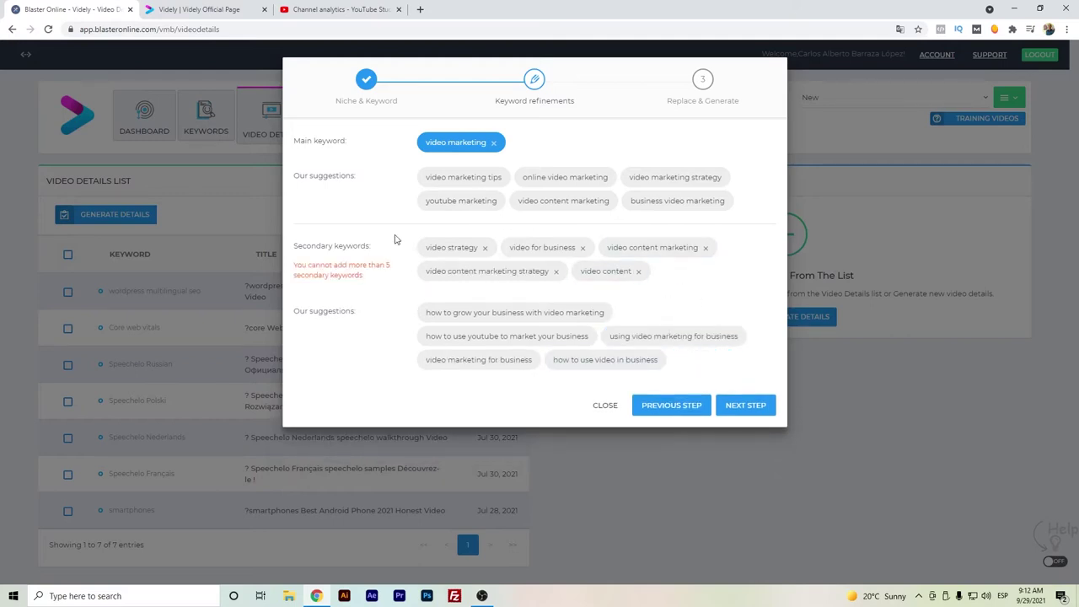
click(450, 247)
Generate the 'video marketing' title, description and tags, then open the new entry's details
click(754, 406)
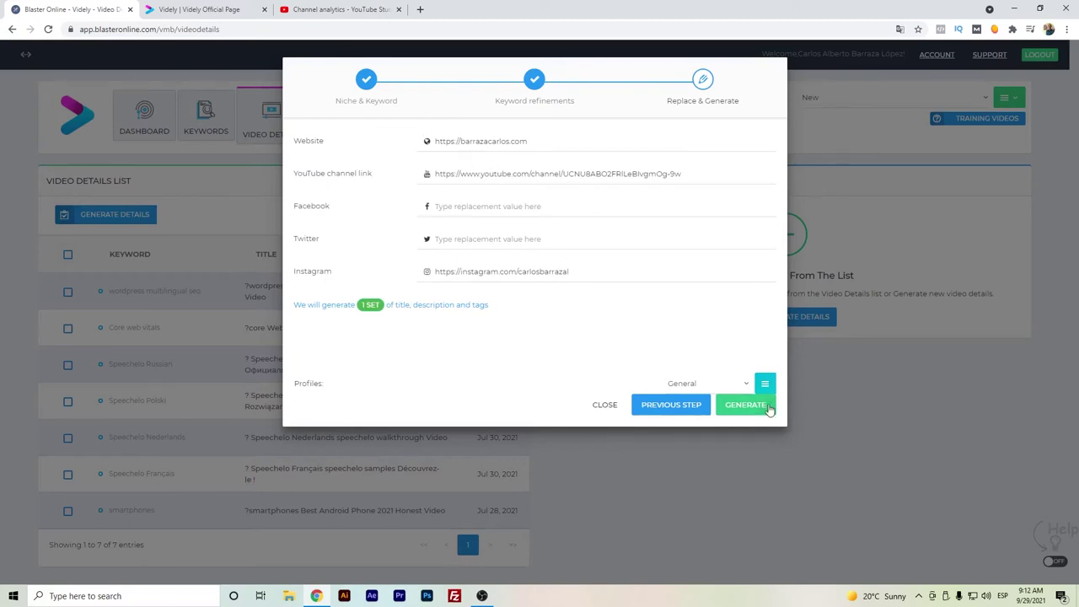
click(758, 406)
click(523, 371)
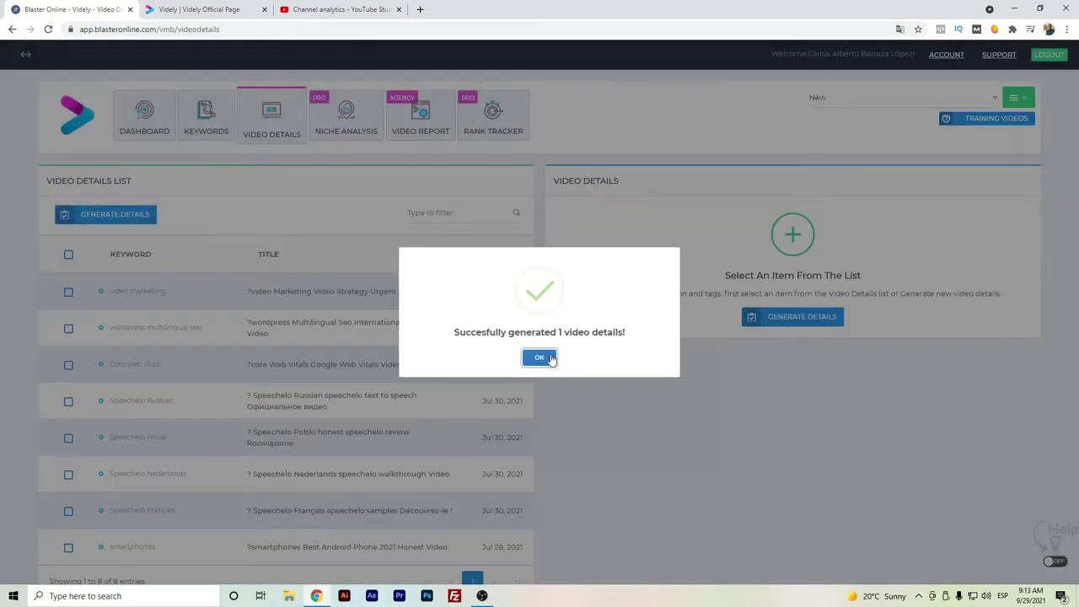
click(550, 357)
click(373, 302)
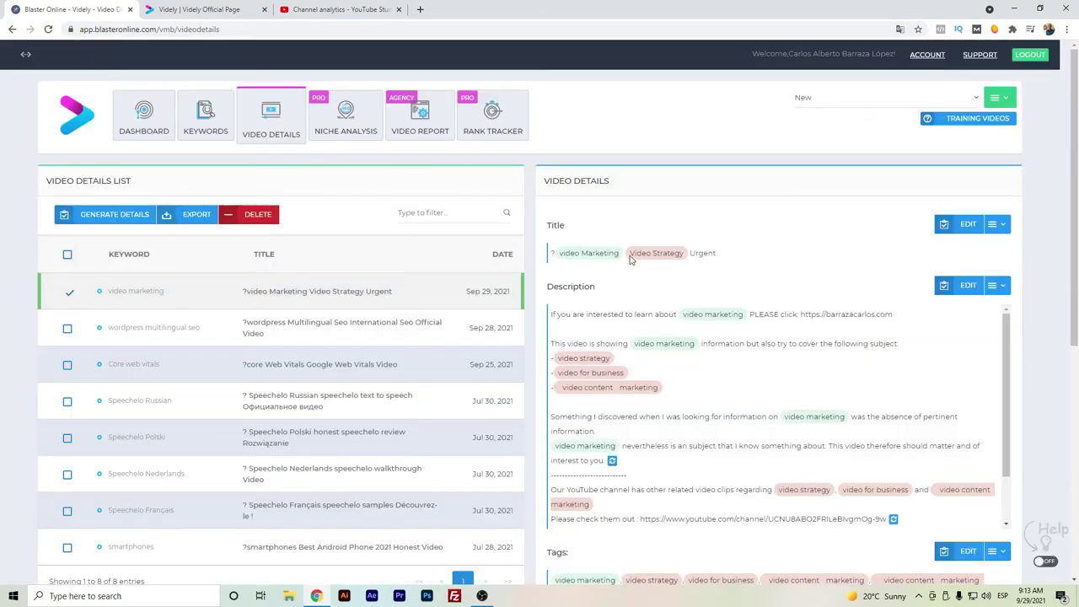
scroll(721, 258, down, 1)
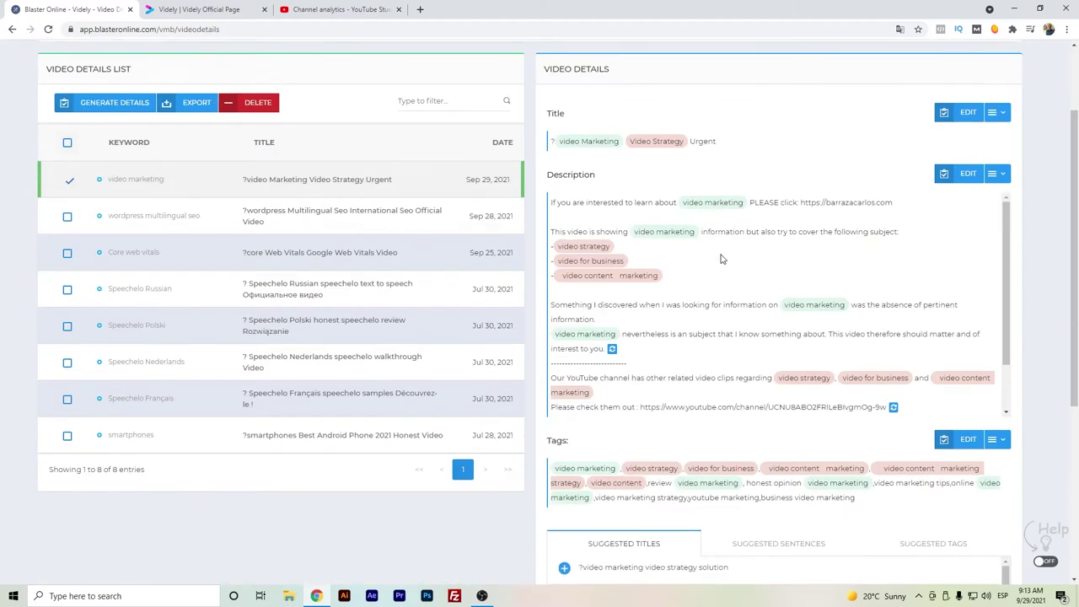
scroll(717, 258, down, 2)
scroll(643, 523, down, 2)
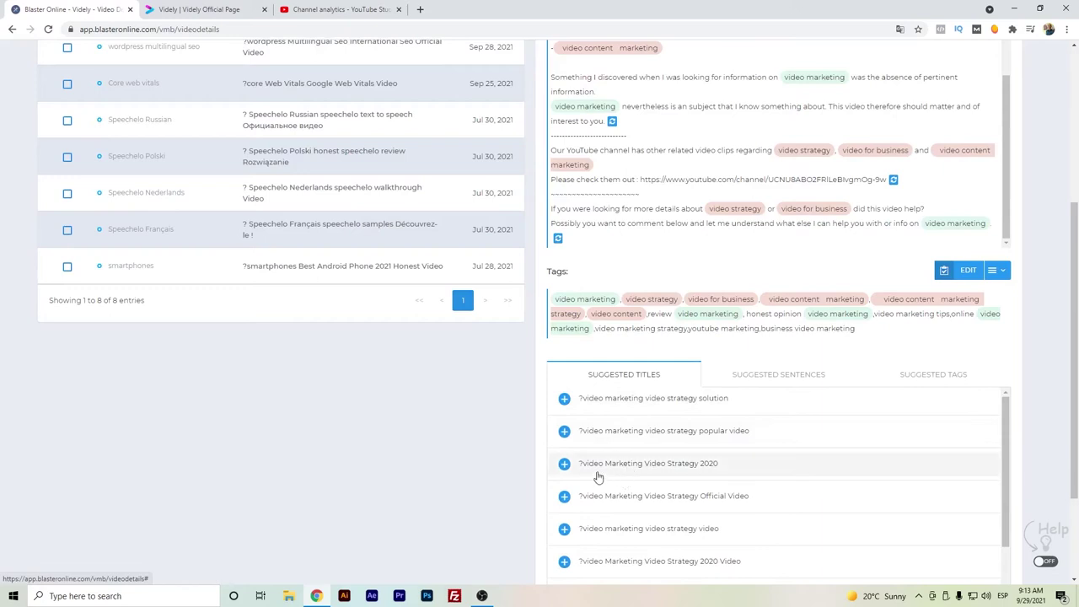
scroll(598, 472, down, 1)
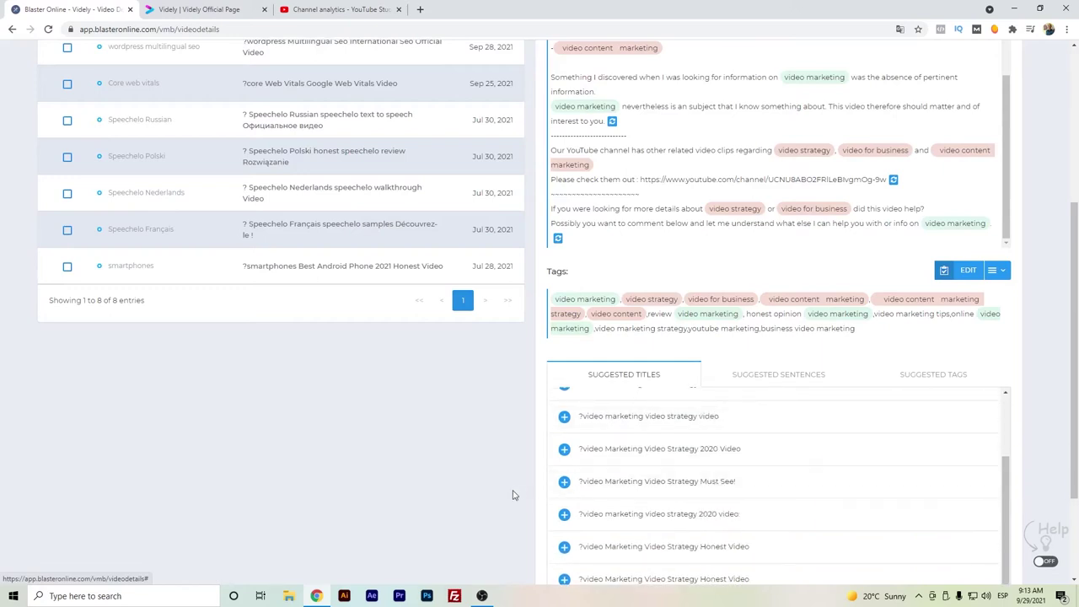
scroll(640, 451, down, 2)
scroll(647, 434, down, 2)
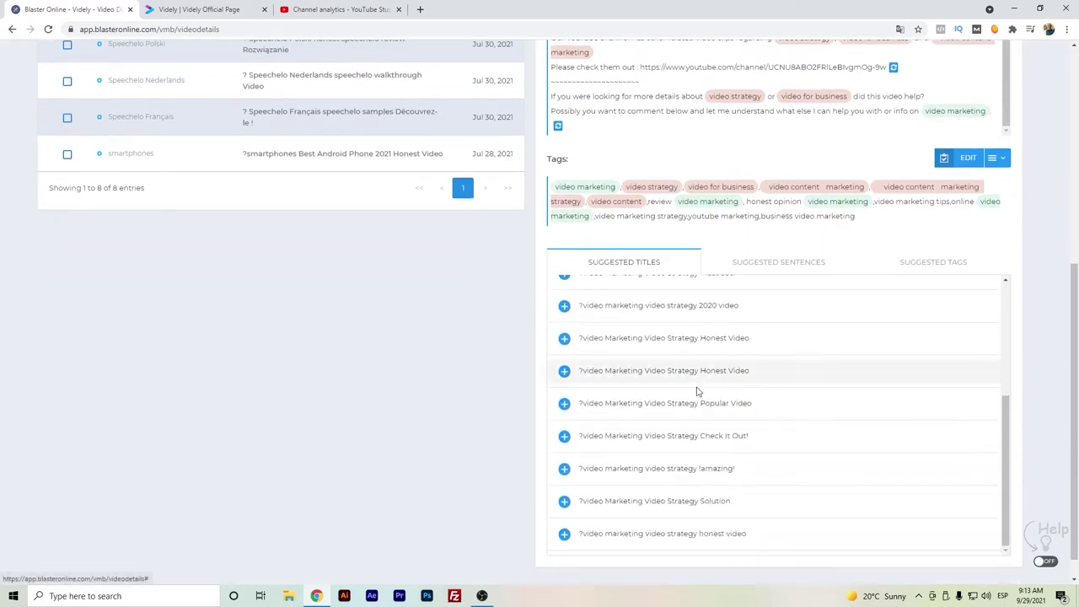
scroll(671, 477, down, 1)
scroll(672, 459, up, 1)
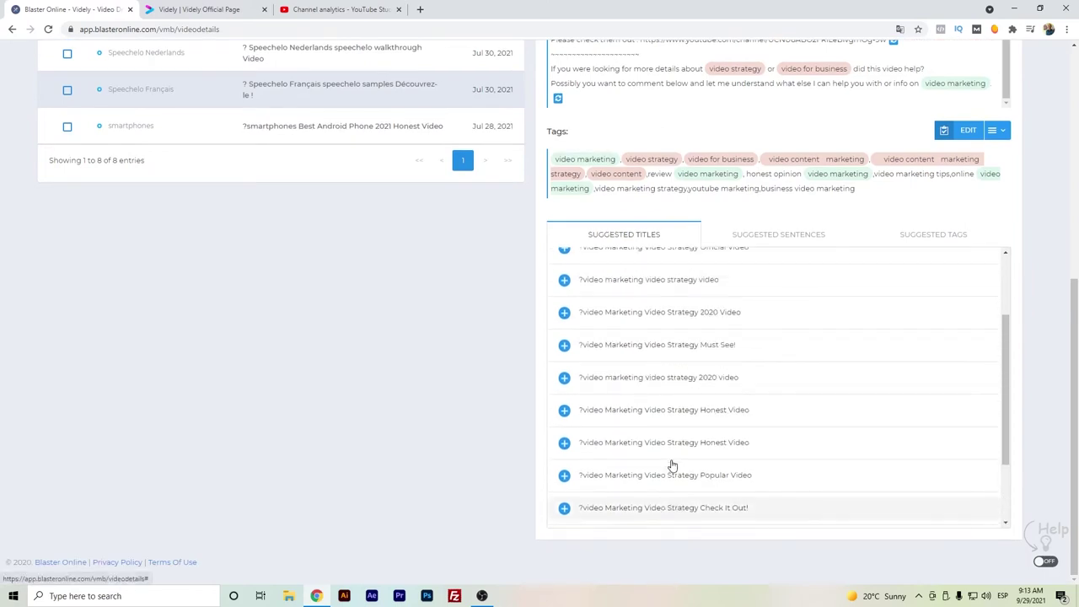
scroll(657, 443, up, 2)
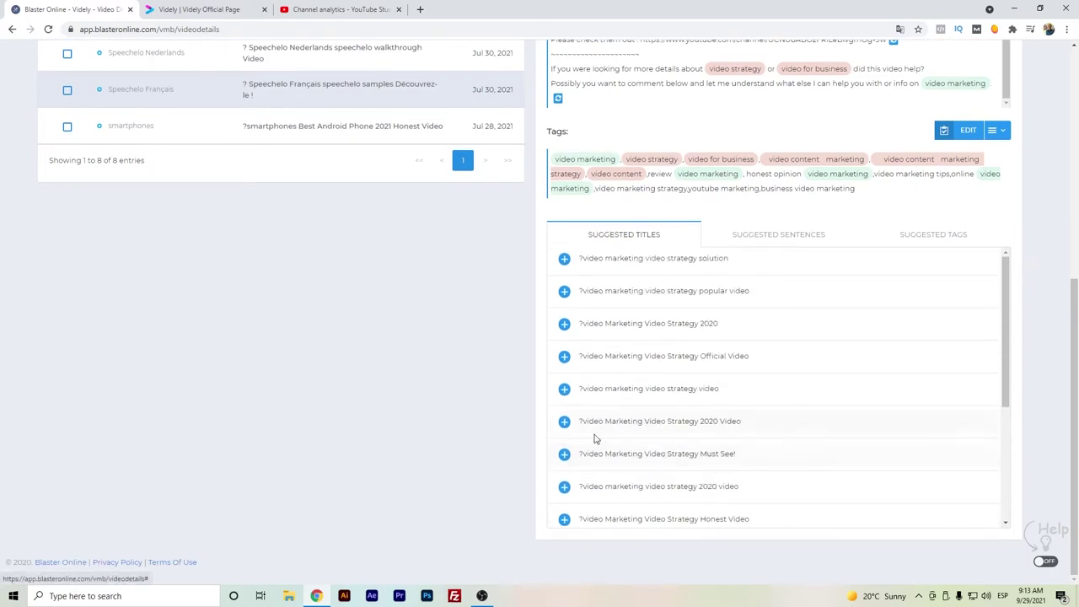
scroll(599, 437, up, 3)
scroll(540, 419, up, 1)
scroll(539, 419, up, 2)
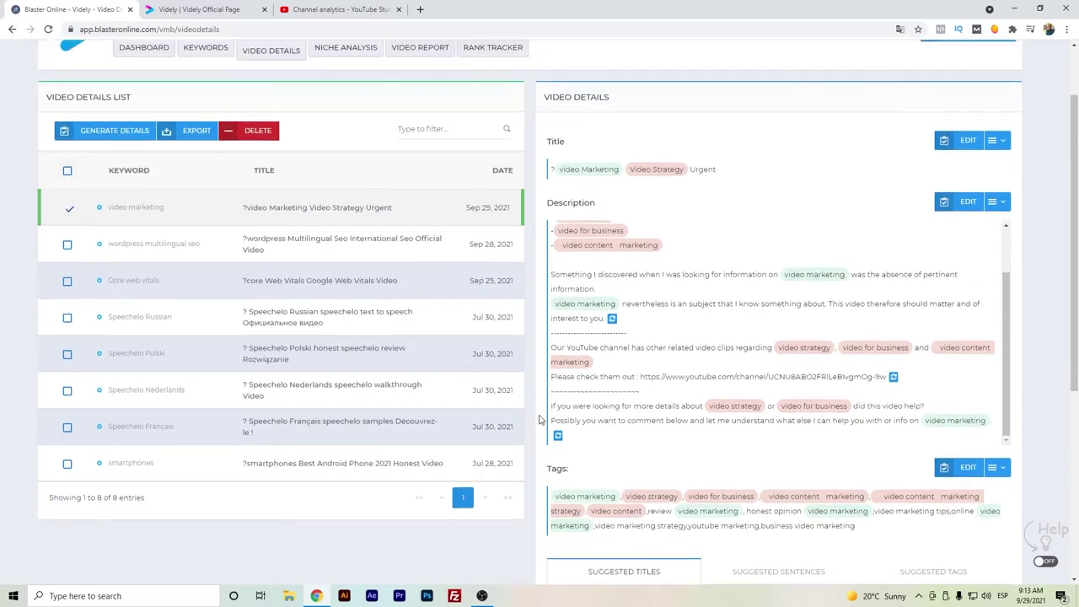
scroll(647, 275, up, 1)
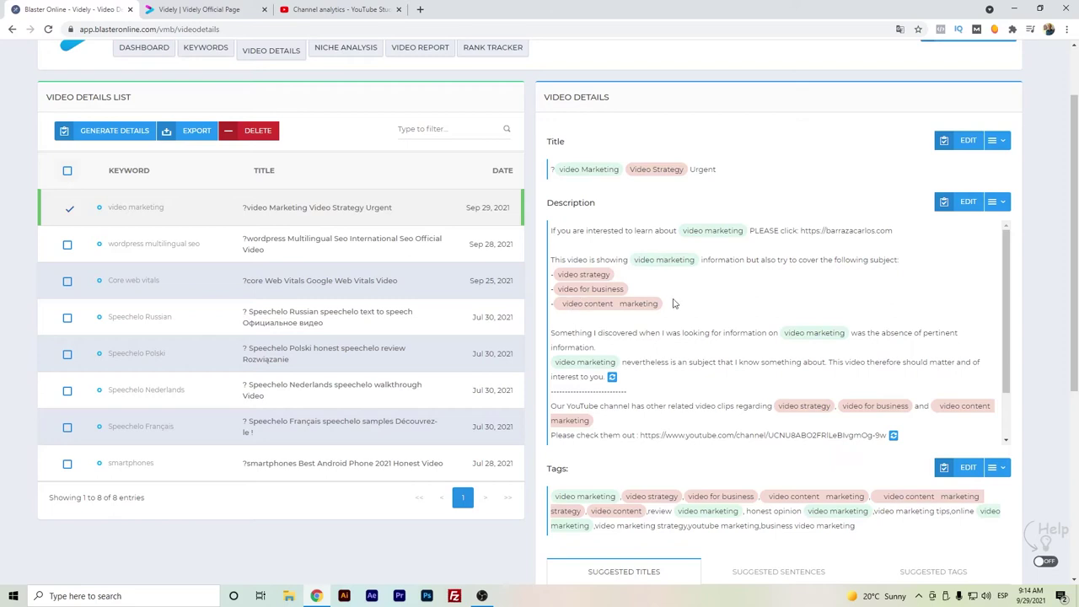
scroll(673, 304, down, 1)
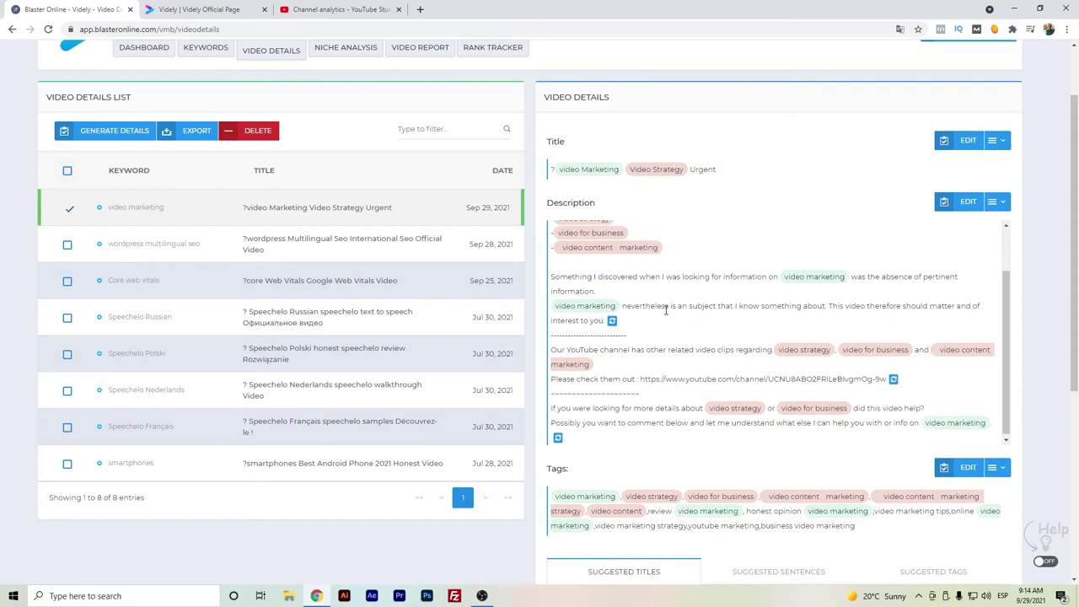
Open the Suggested Tags list from the generated entry's tag options
scroll(677, 268, down, 2)
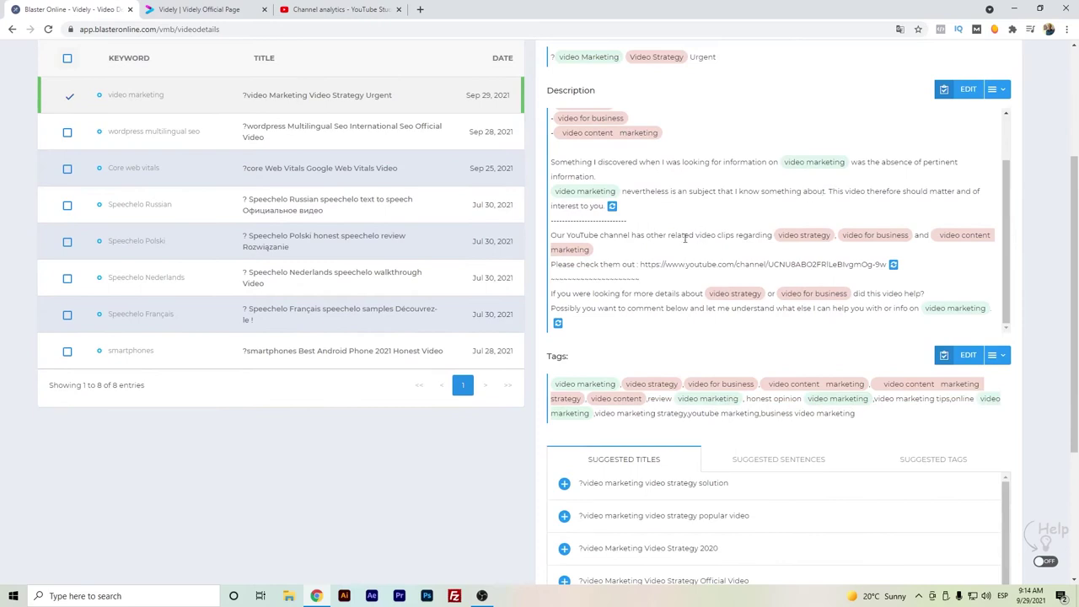
scroll(723, 296, down, 1)
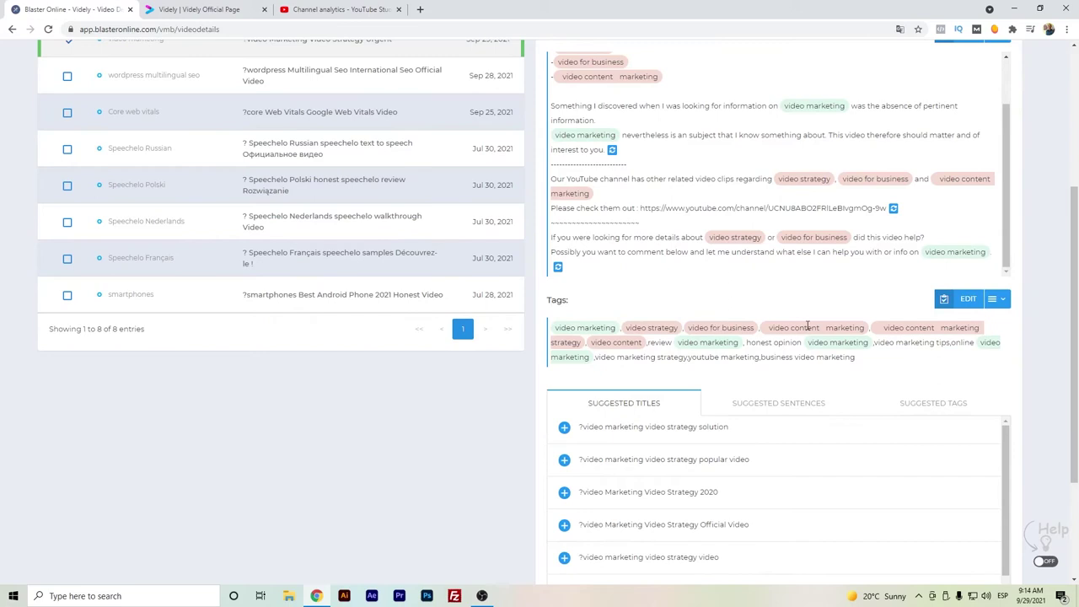
click(995, 301)
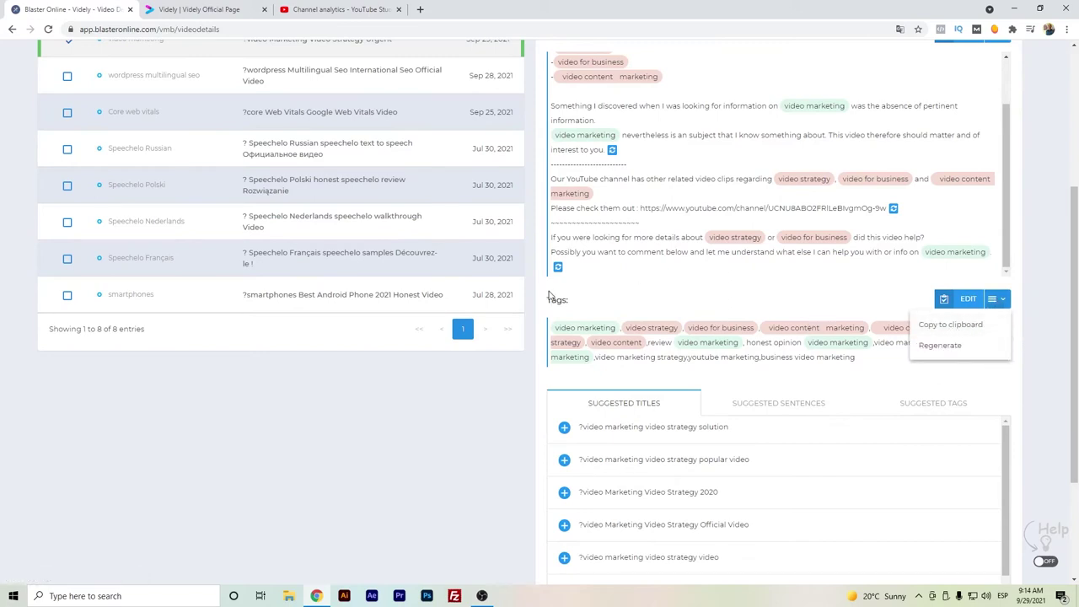
click(792, 406)
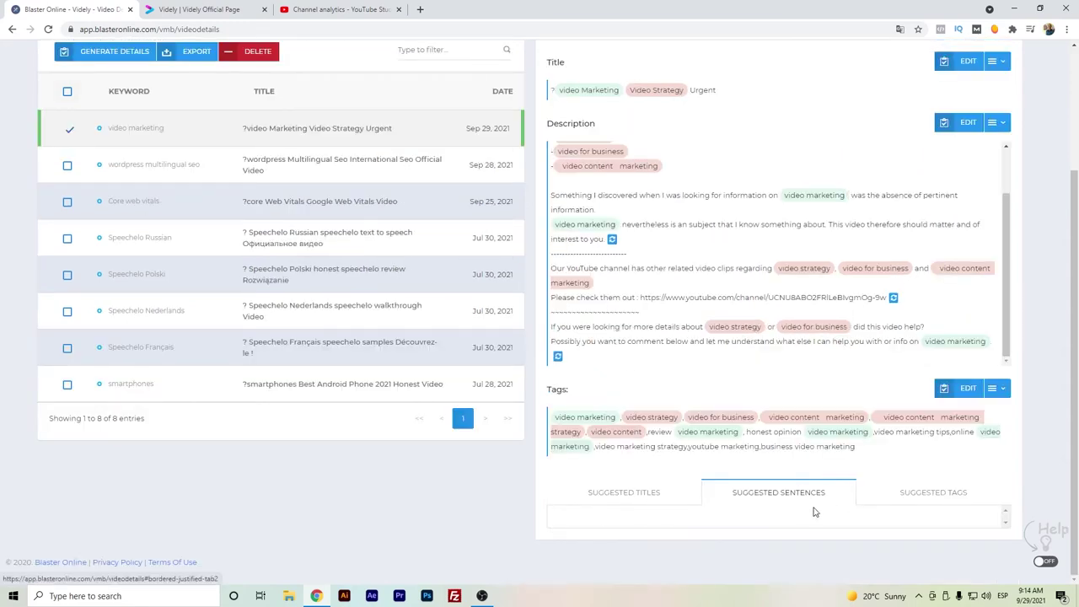
click(894, 497)
scroll(806, 441, down, 2)
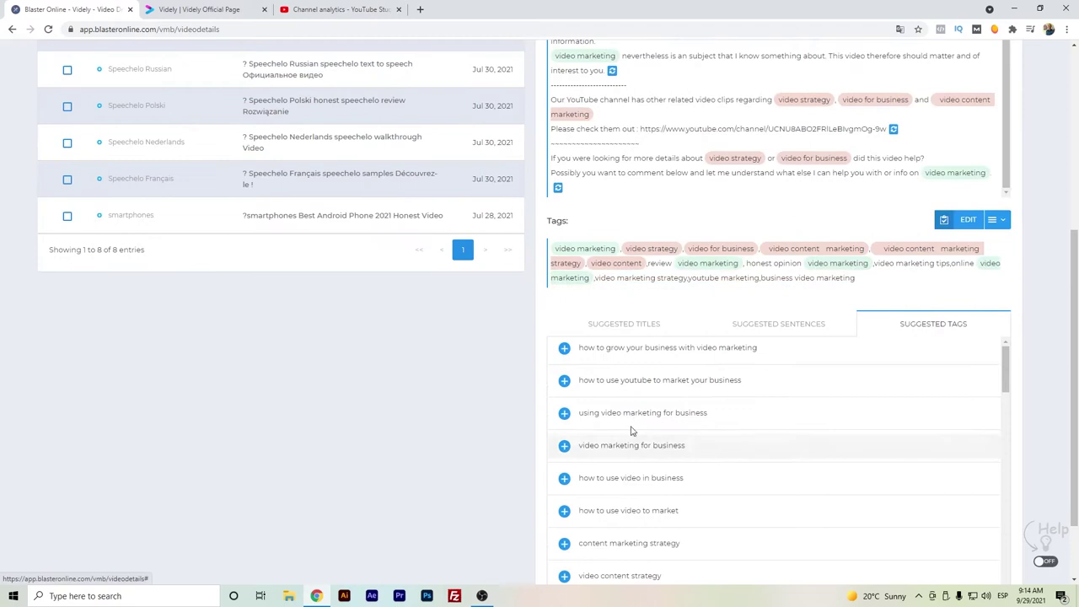
Append 'how to use video in business', 'how to use video to market', 'content marketing strategy' and save
click(564, 478)
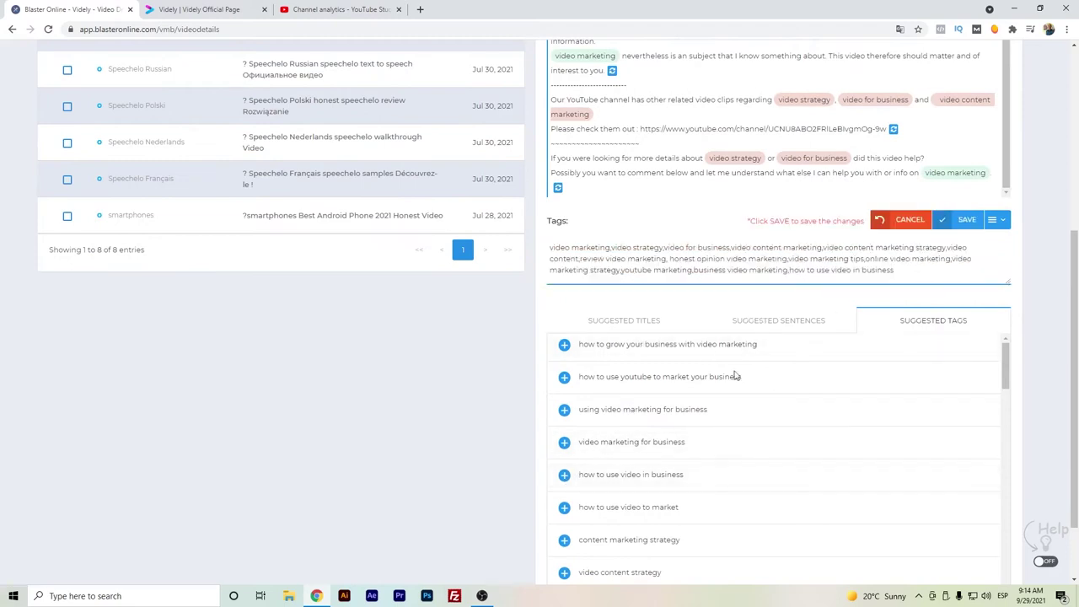
click(564, 510)
click(564, 540)
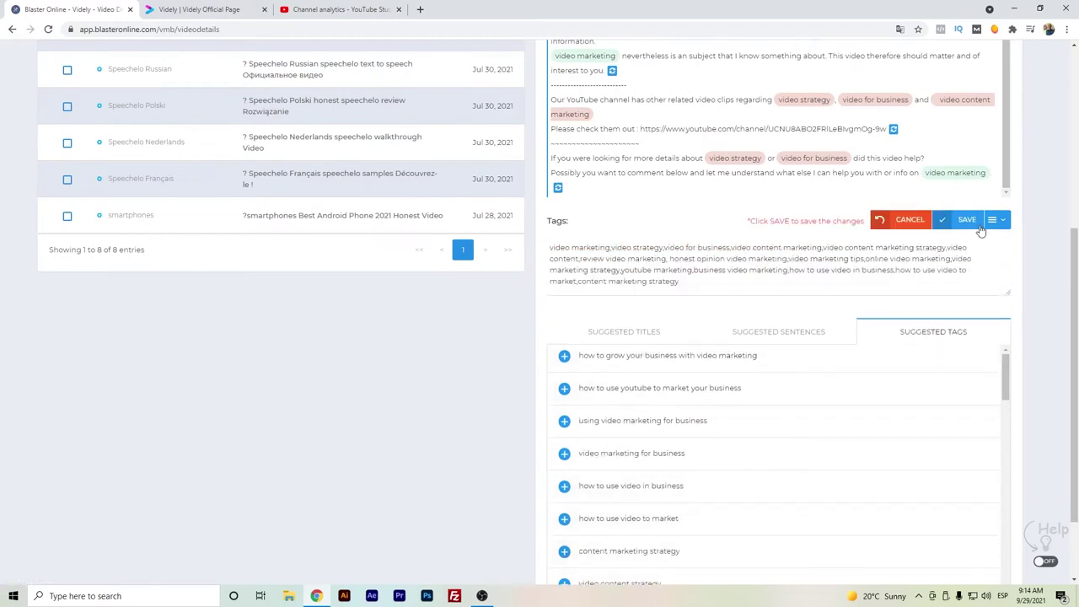
click(978, 225)
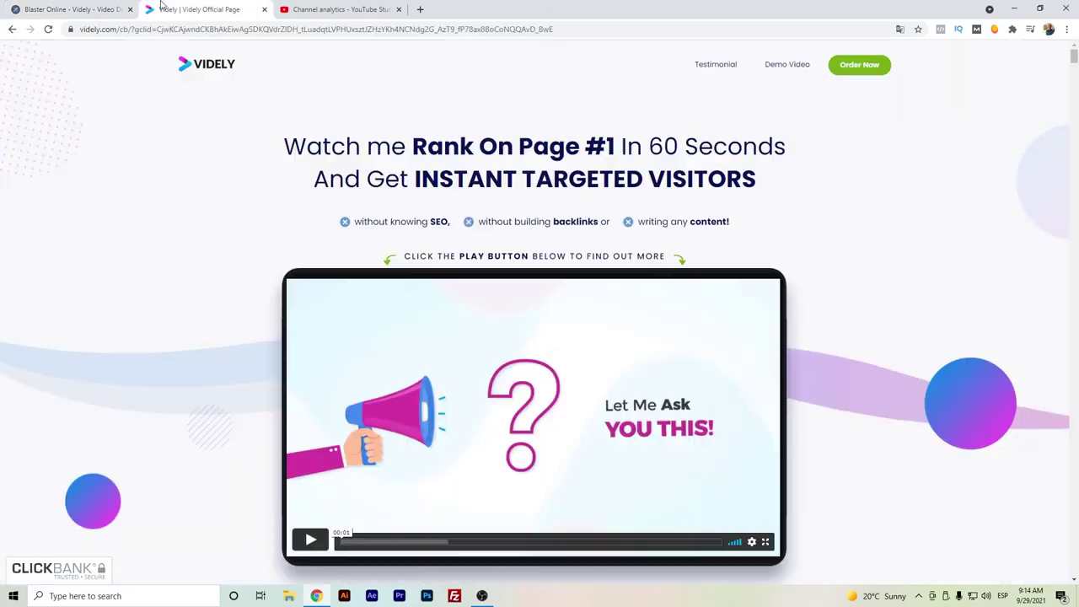
Scroll the Videly sales page past the $47 founders' offer and three-step method to the testimonials
click(169, 9)
drag(1075, 66, 1074, 129)
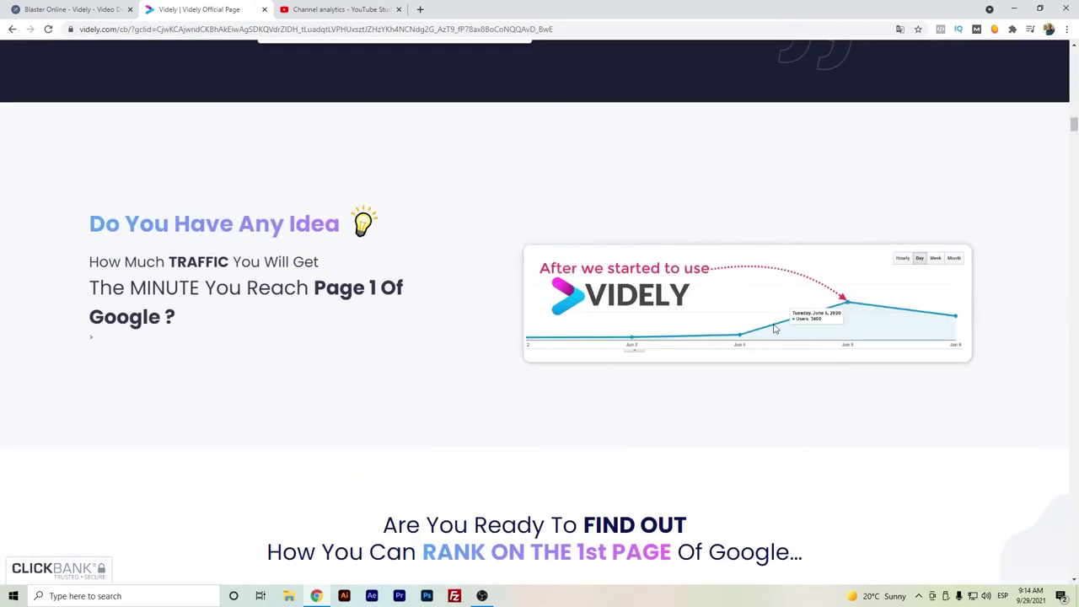
drag(1074, 128, 1074, 166)
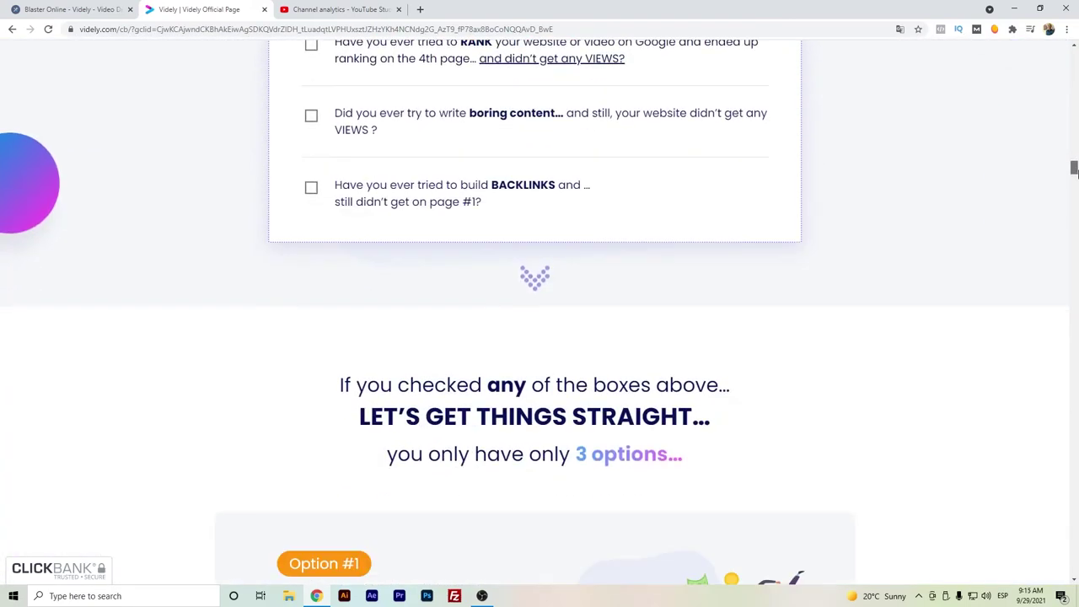
scroll(534, 277, down, 3)
scroll(557, 274, down, 10)
scroll(581, 271, down, 10)
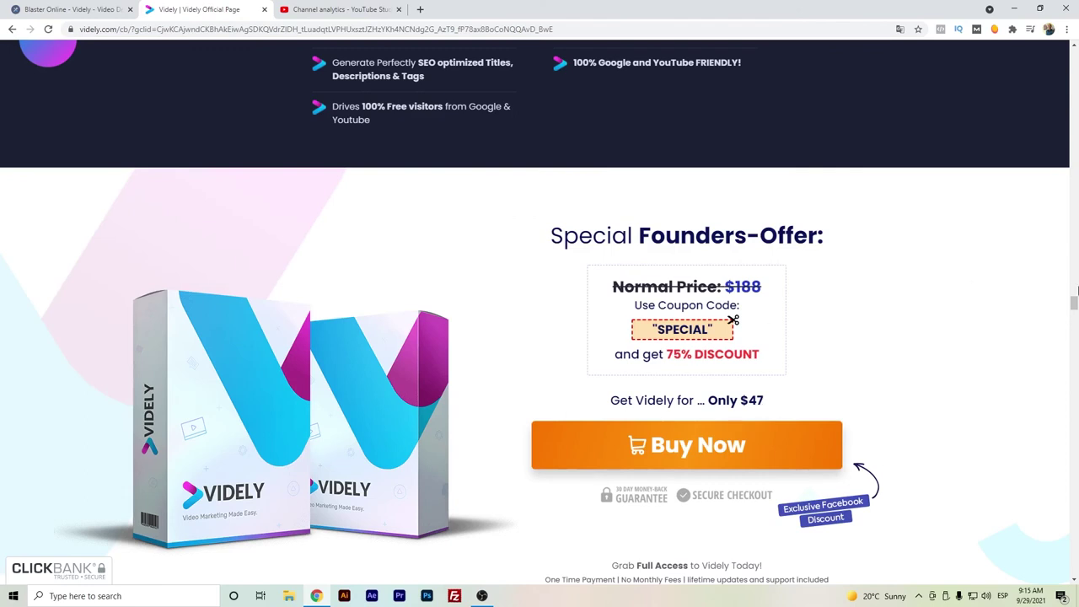
scroll(815, 301, down, 2)
scroll(499, 337, down, 2)
scroll(472, 328, down, 3)
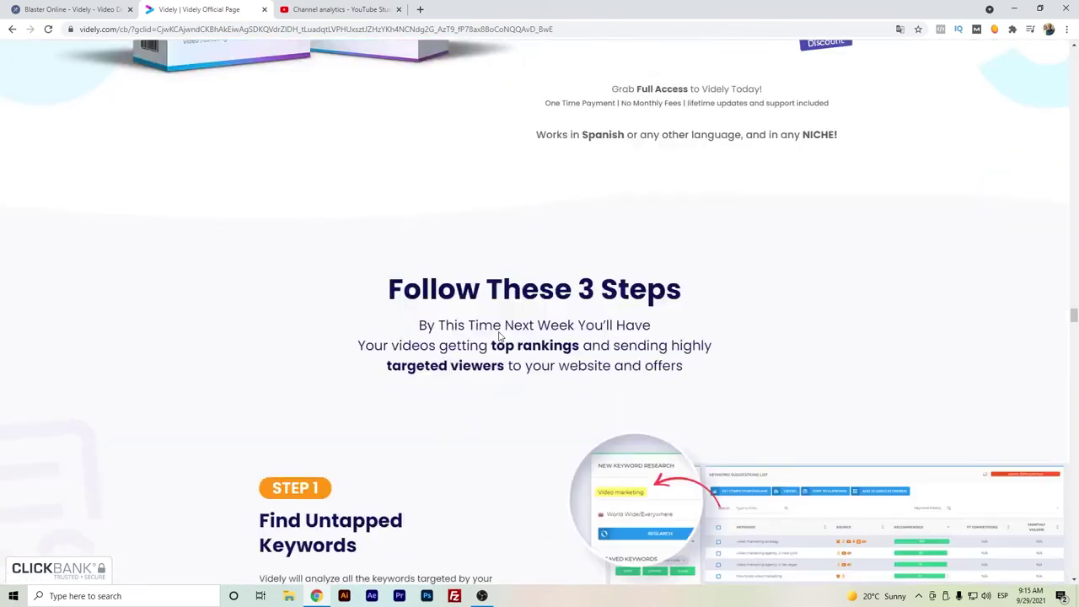
scroll(445, 316, down, 5)
scroll(444, 315, down, 2)
scroll(455, 296, down, 3)
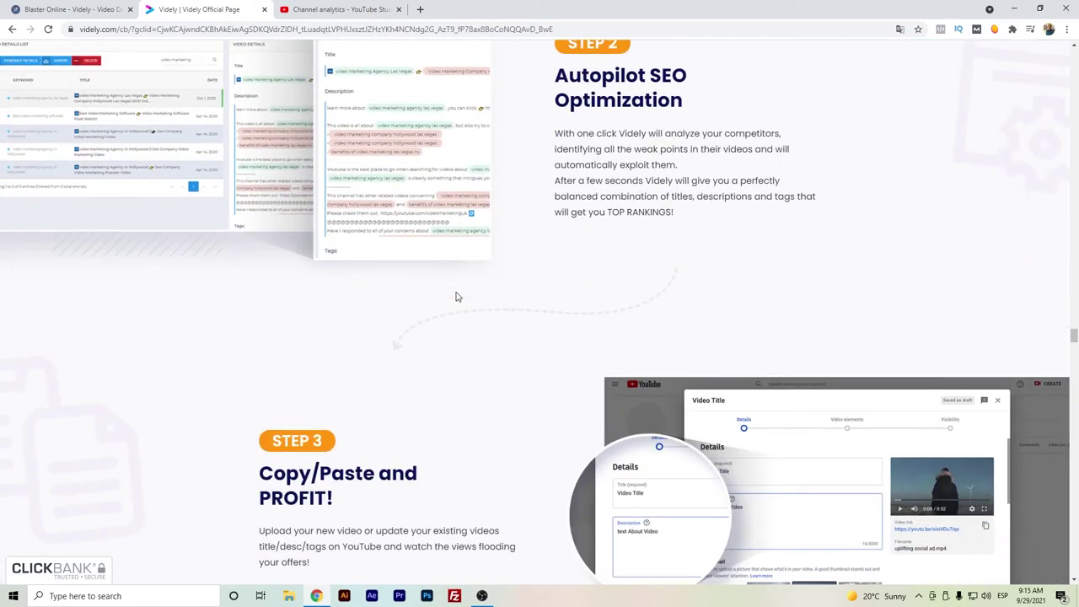
scroll(456, 295, down, 3)
scroll(456, 296, down, 1)
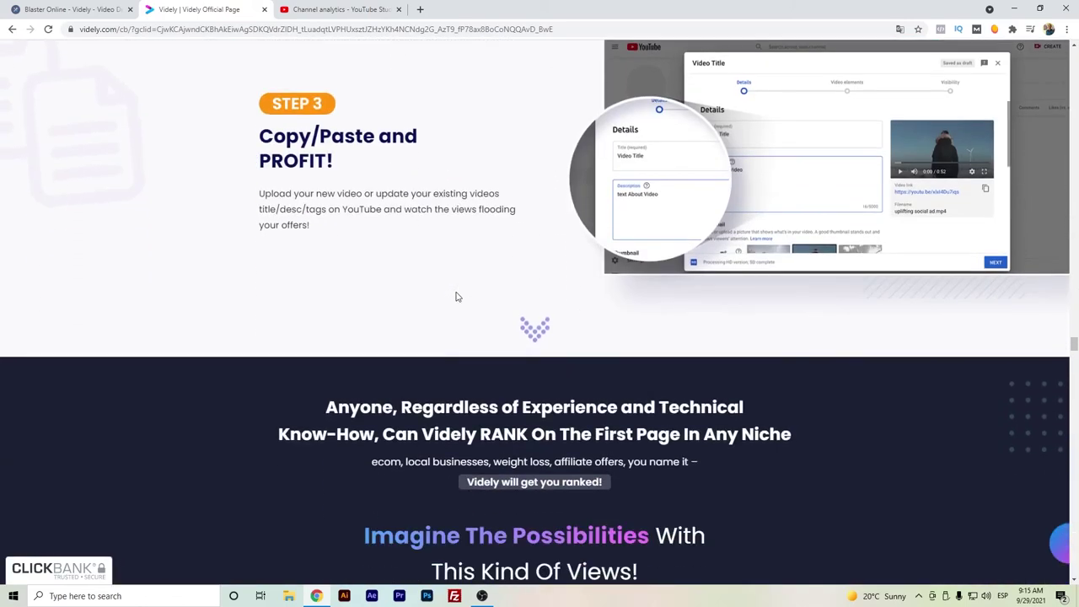
scroll(457, 296, down, 1)
scroll(456, 296, down, 2)
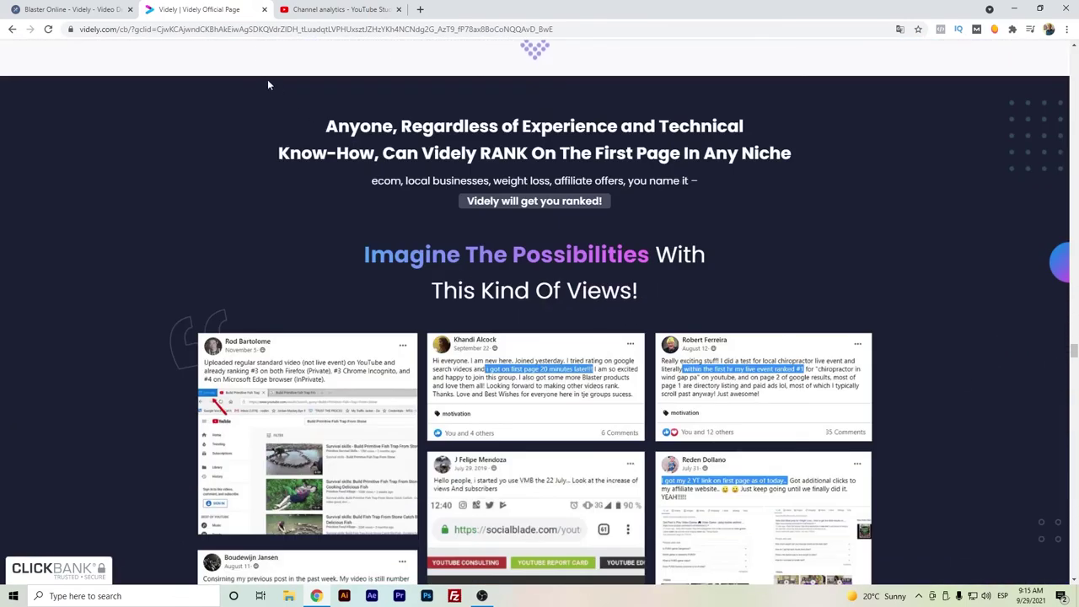
Review YouTube Studio's last-28-days channel analytics, showing 4,678 views
click(301, 7)
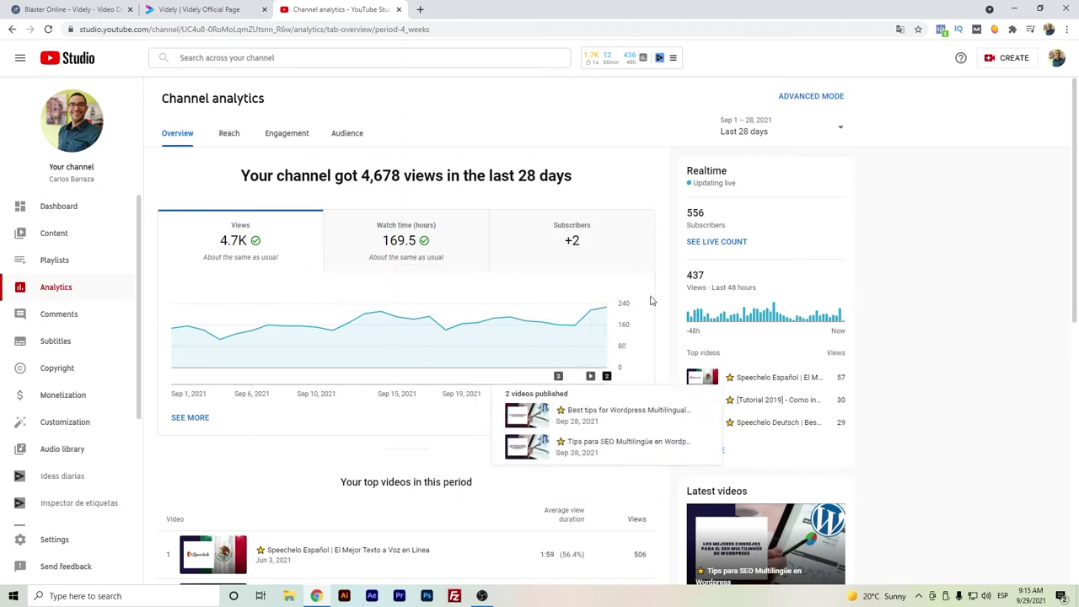
scroll(251, 299, down, 1)
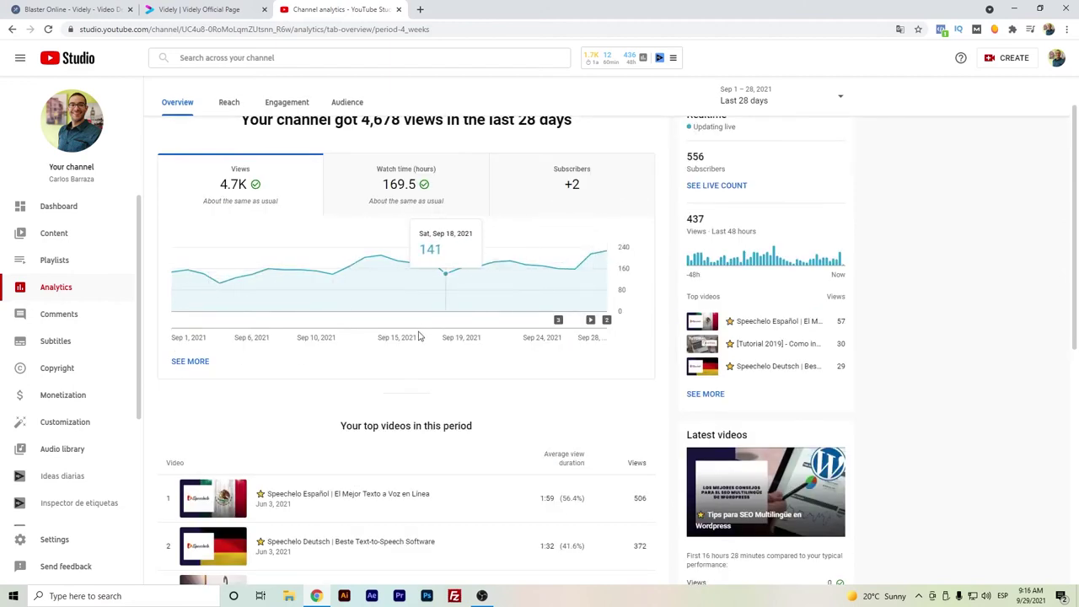
scroll(420, 335, down, 1)
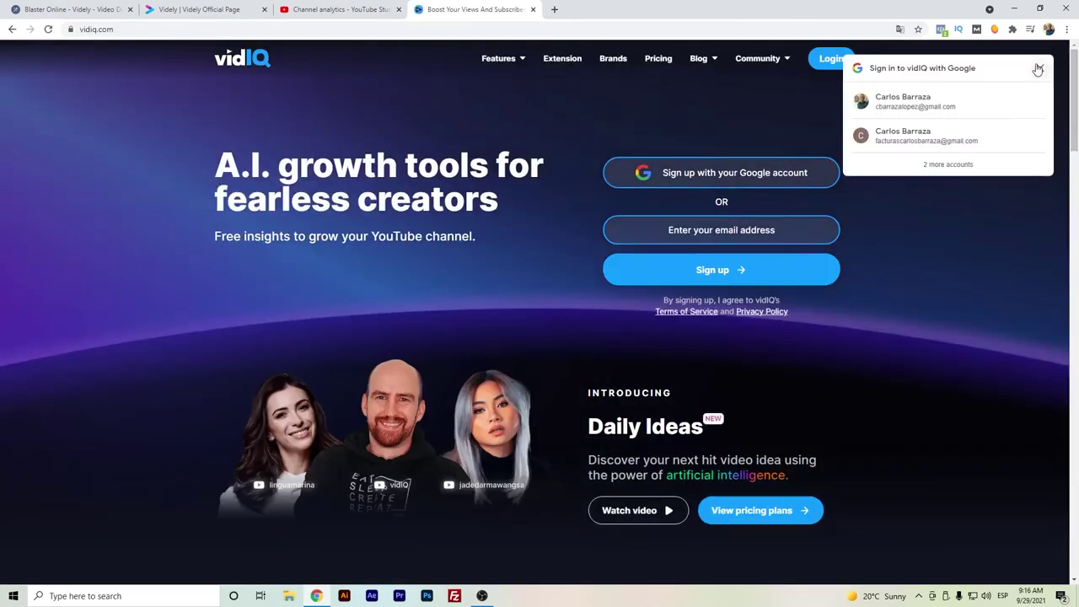
Close the 'Sign in to vidIQ with Google' popup on the vidIQ homepage
click(1038, 69)
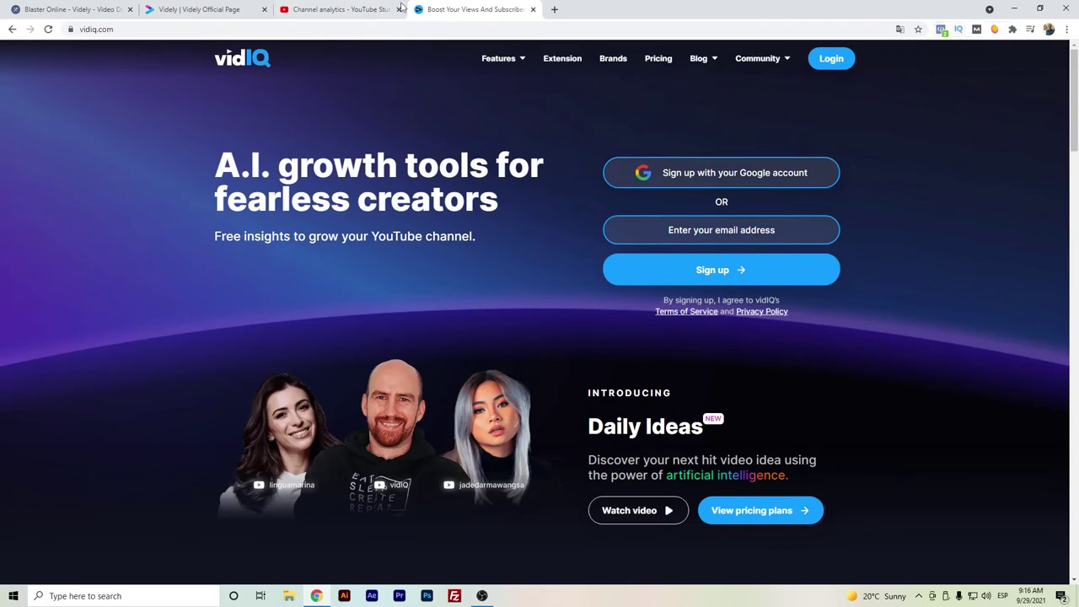
Open YouTube Studio analytics for the top video, 'Speechelo Español | El Mejor Texto a Voz en Línea'
click(342, 9)
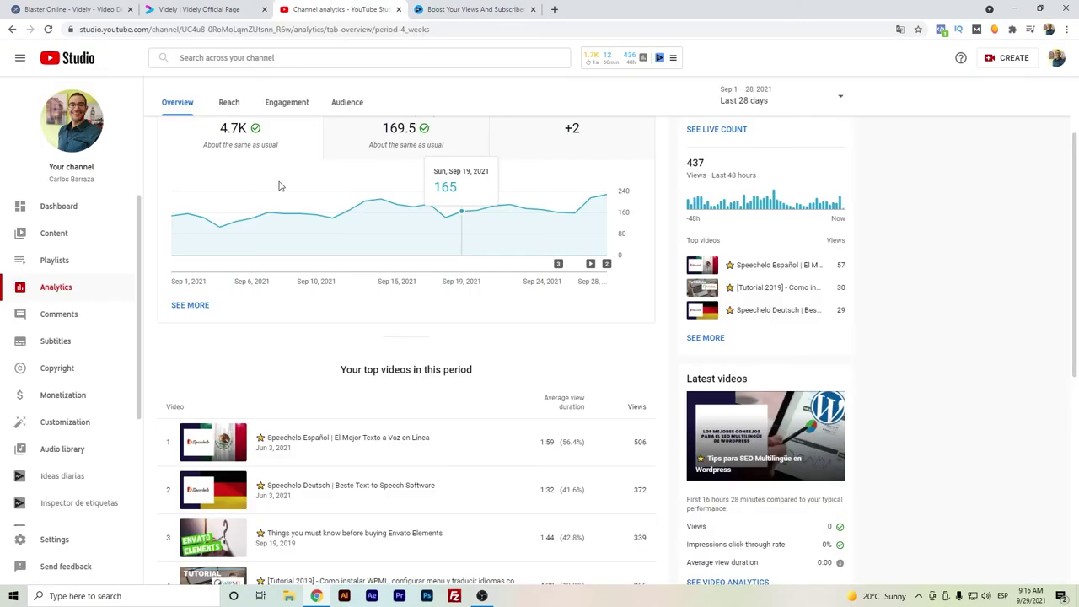
mouse_move(606, 264)
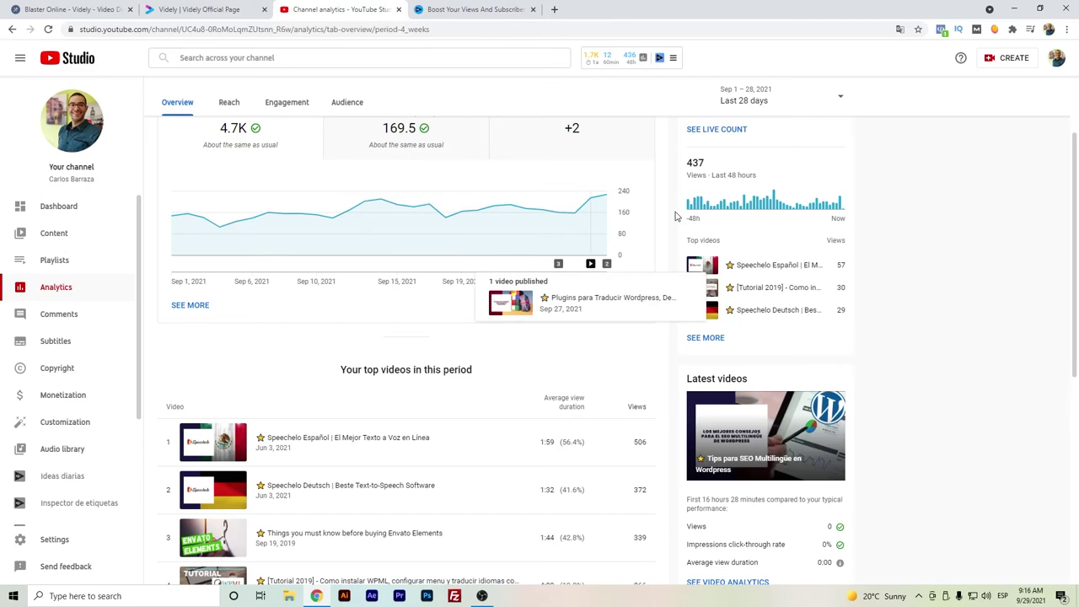
scroll(675, 217, up, 2)
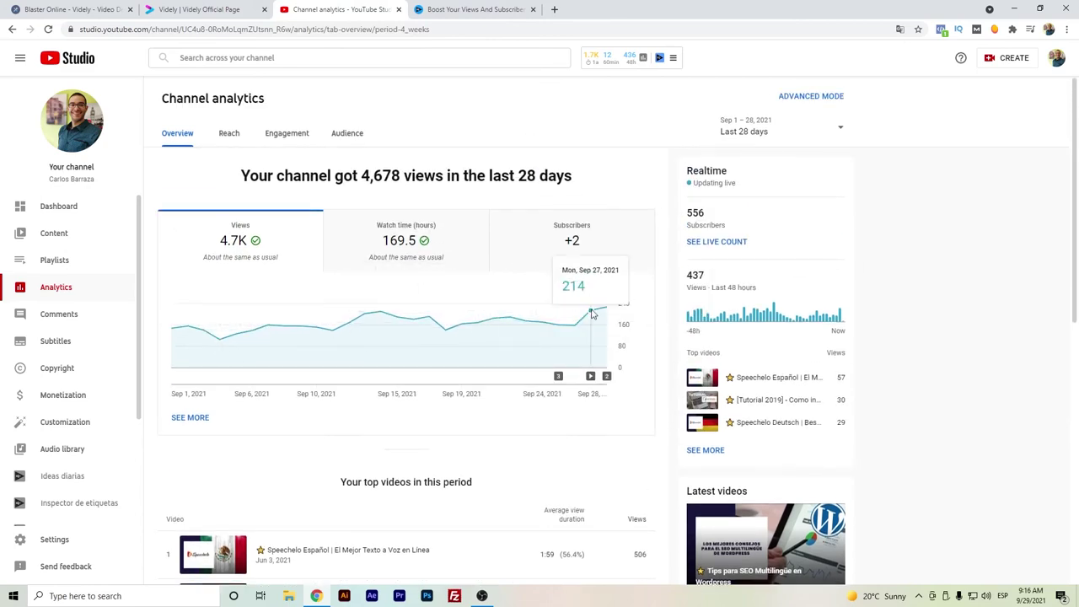
scroll(432, 451, down, 1)
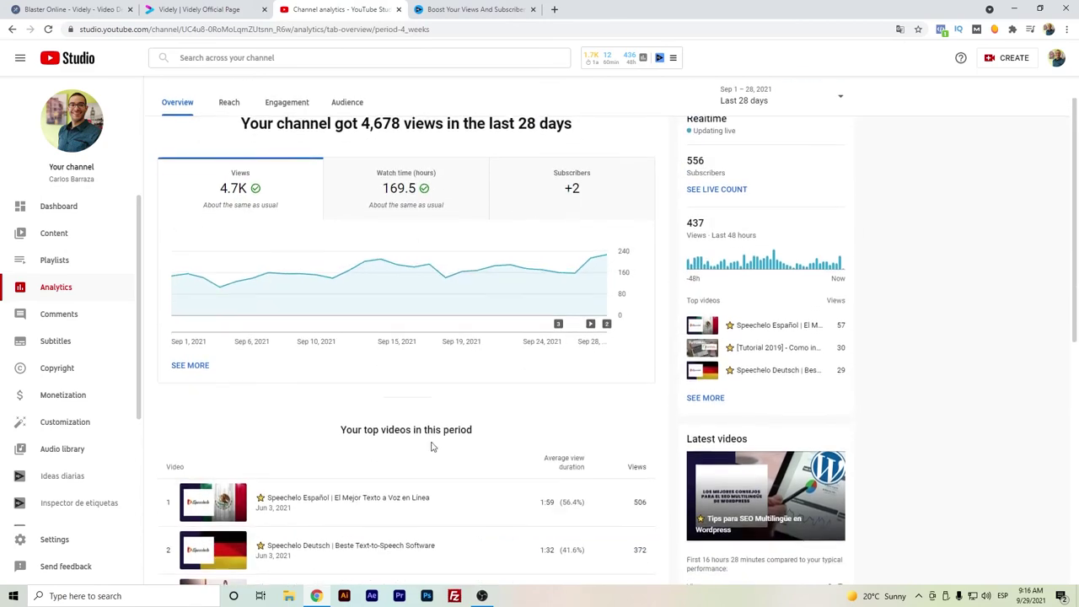
click(311, 499)
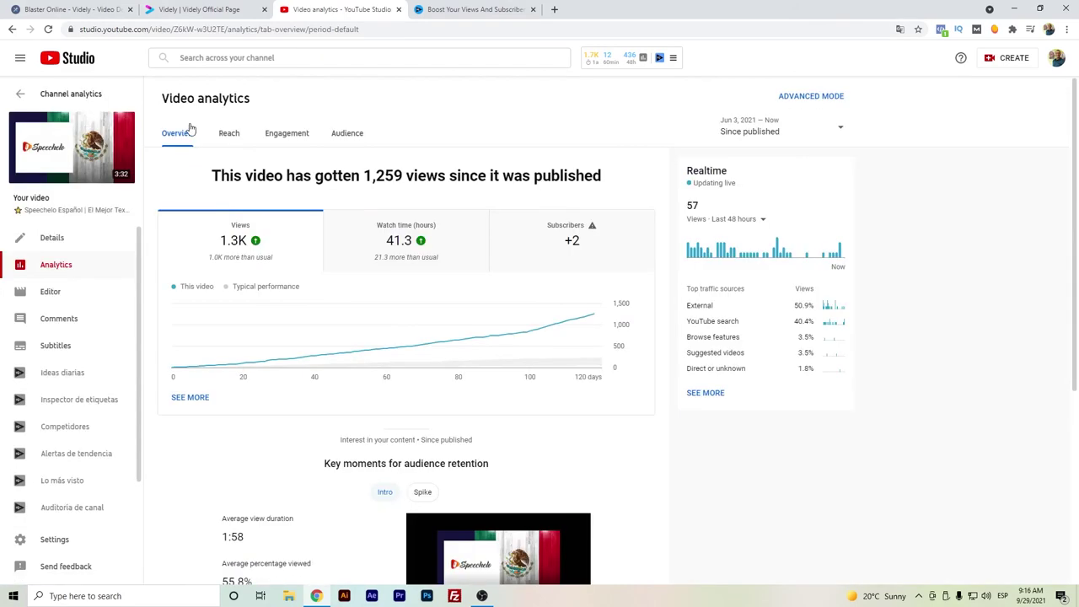
Open the Speechelo Español video's Details and scroll to its tags using 410 of 500 characters
click(99, 249)
scroll(247, 228, down, 1)
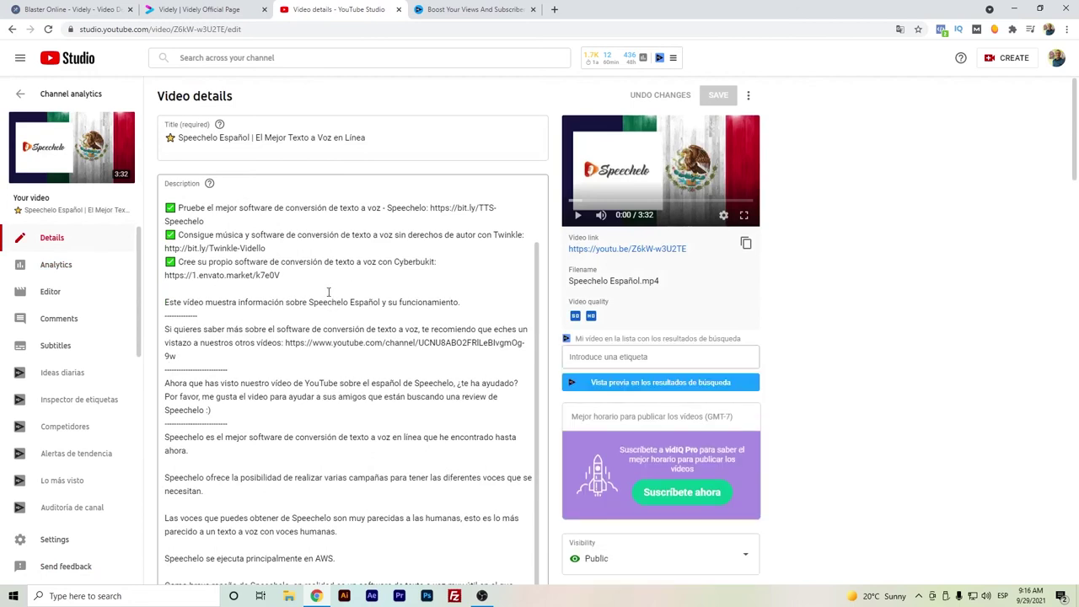
scroll(264, 299, up, 1)
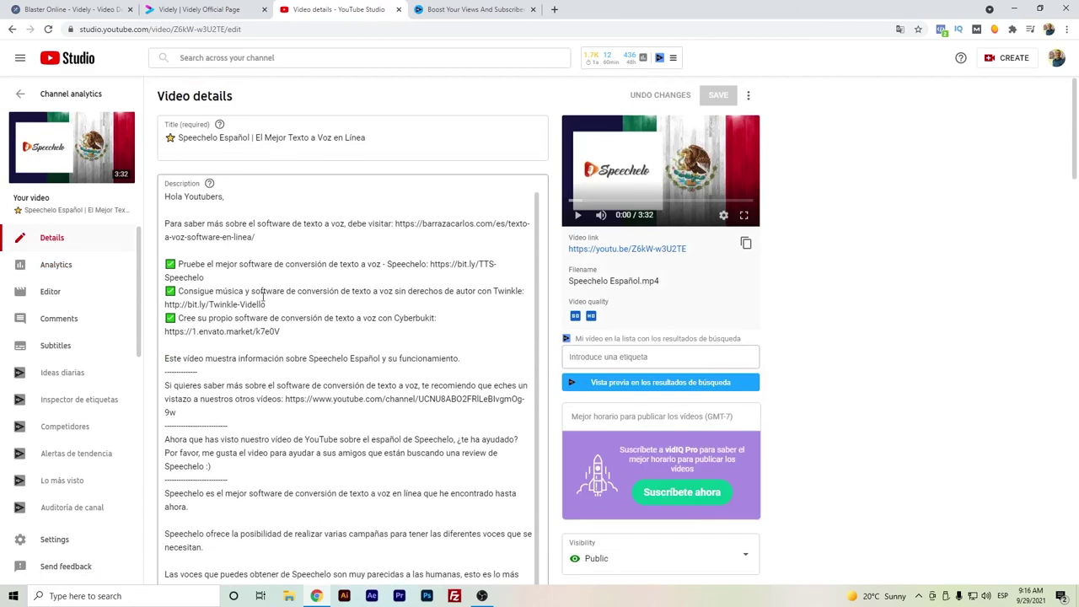
scroll(264, 300, down, 3)
scroll(264, 300, down, 2)
scroll(544, 369, down, 3)
scroll(544, 369, down, 3)
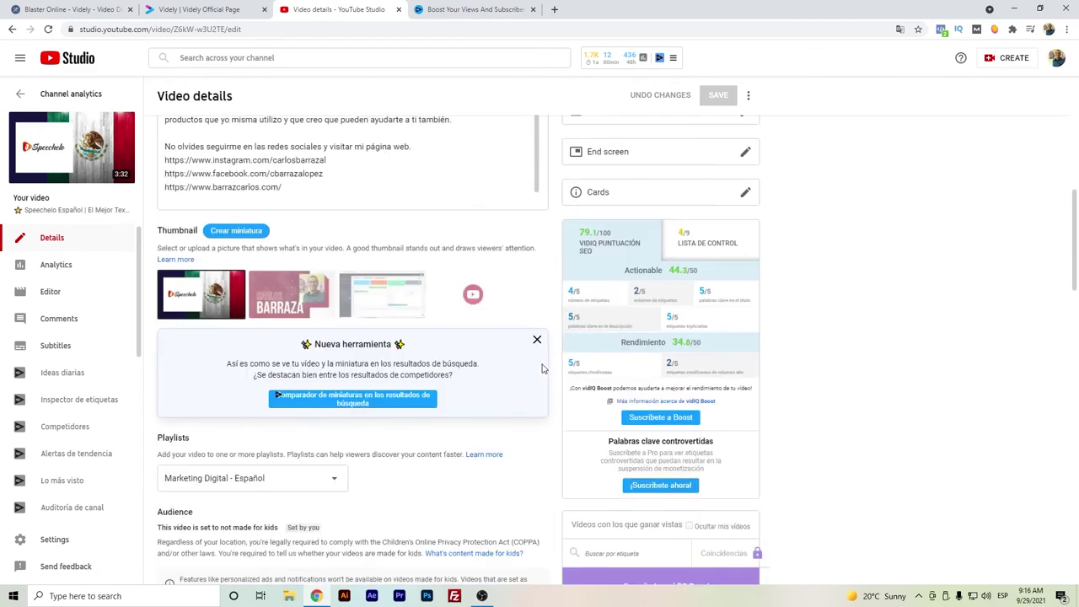
scroll(544, 369, down, 3)
scroll(544, 368, down, 3)
scroll(543, 368, down, 2)
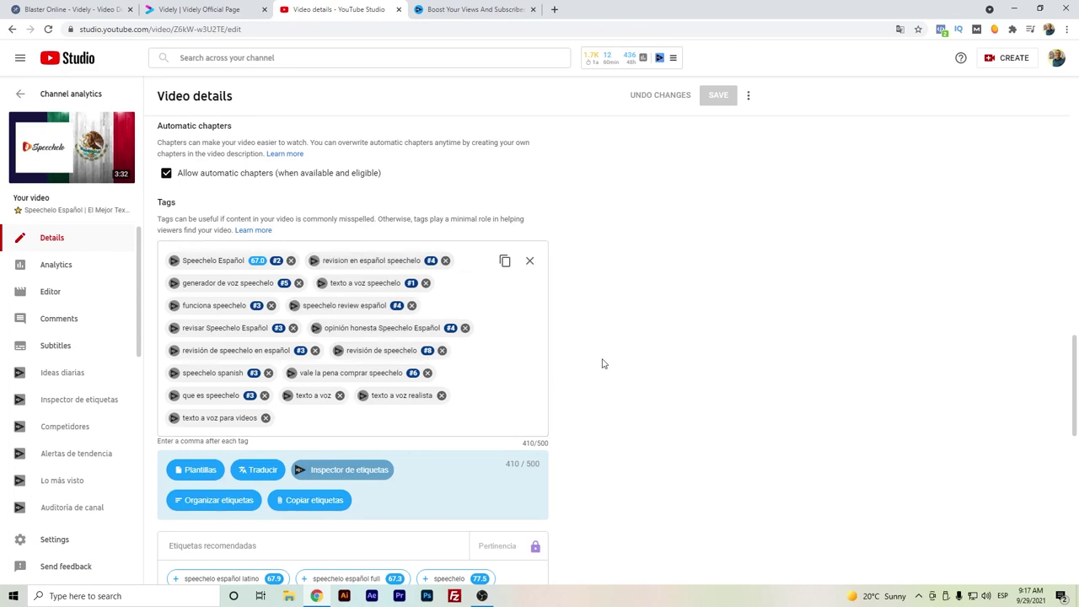
Scroll back up and return to the Videly video details list
scroll(602, 364, up, 1)
scroll(602, 363, up, 1)
scroll(599, 364, up, 2)
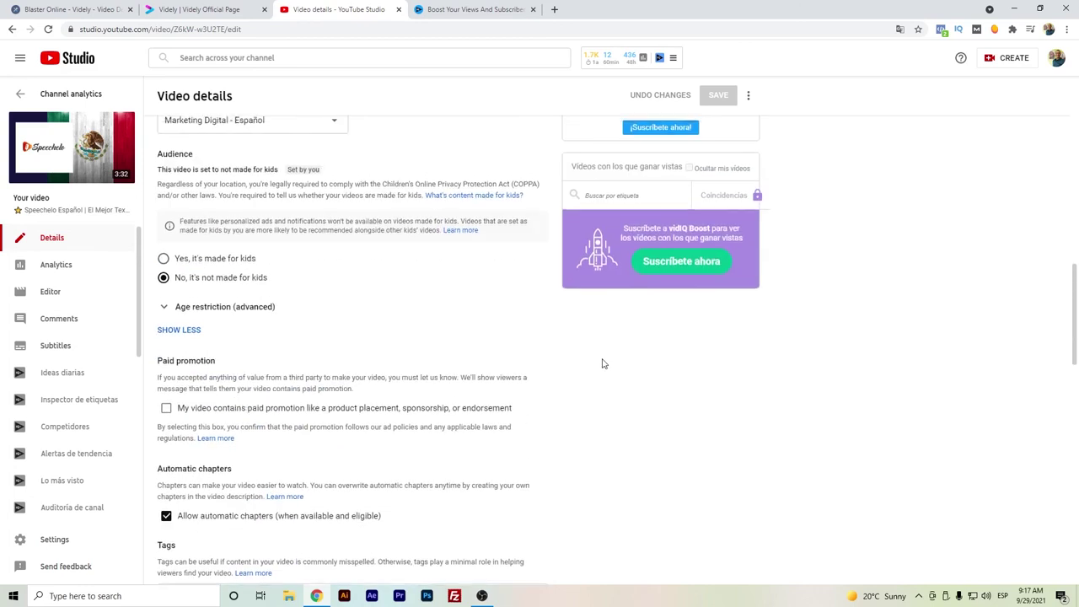
scroll(595, 366, up, 4)
click(194, 9)
click(72, 9)
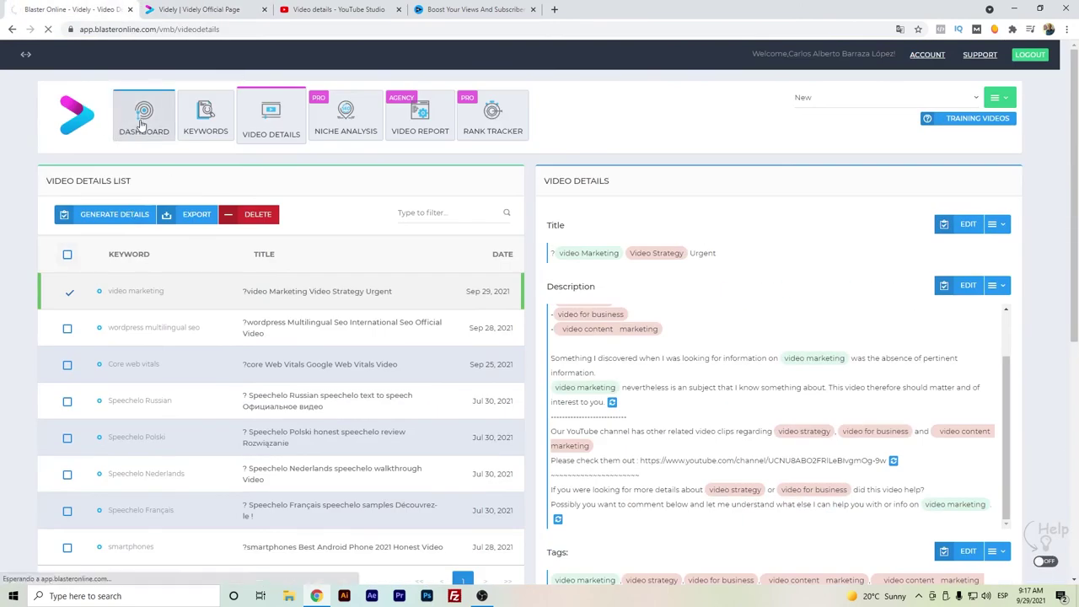
Return to the Videly dashboard showing 95 keywords researched and 63 video details
click(205, 112)
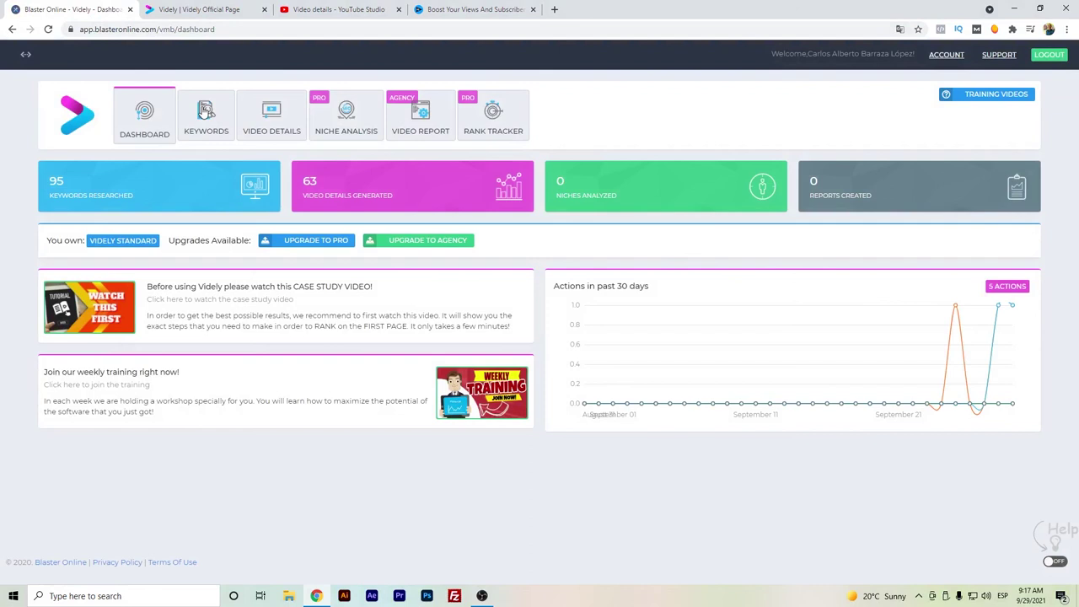